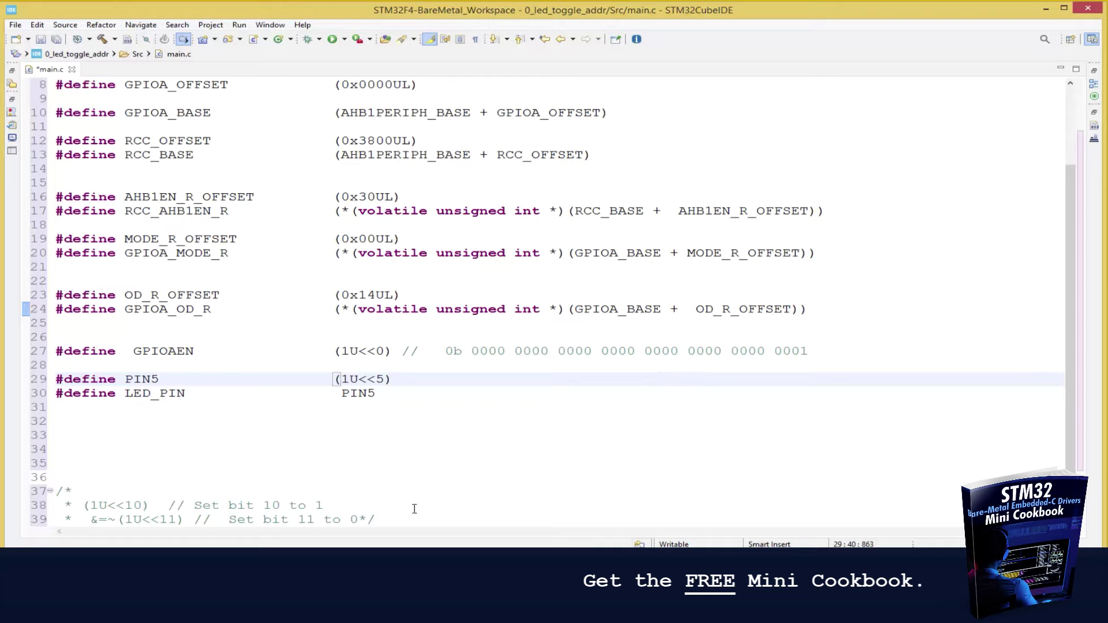
Add blank lines after the line-39 comment and move back up to line 44.
click(395, 517)
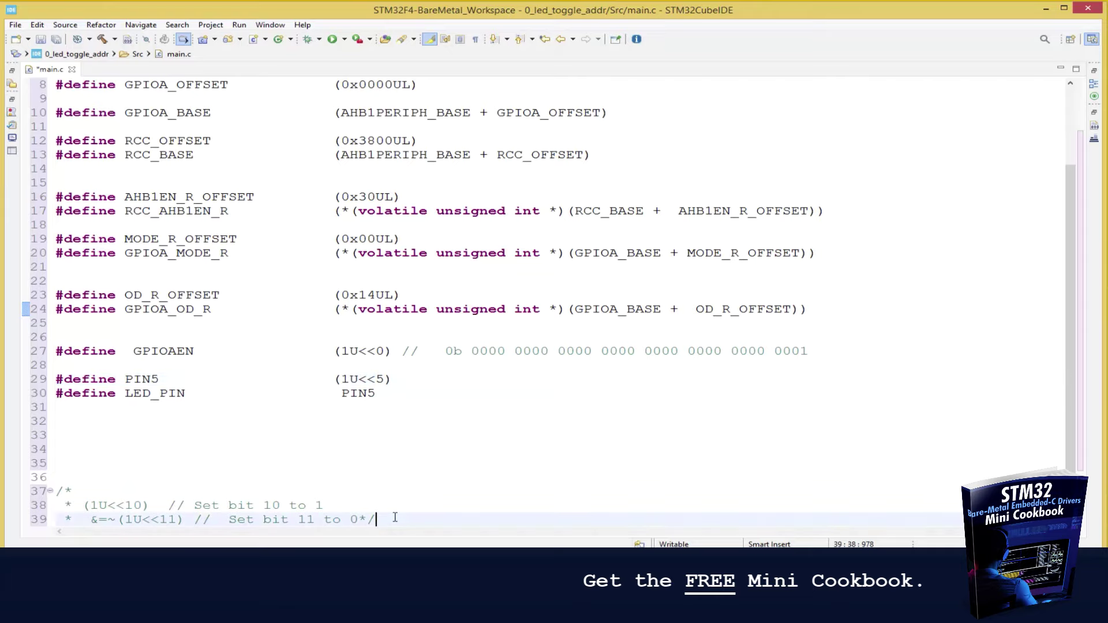
key(Return)
key(Return)
key(Return)
key(Return)
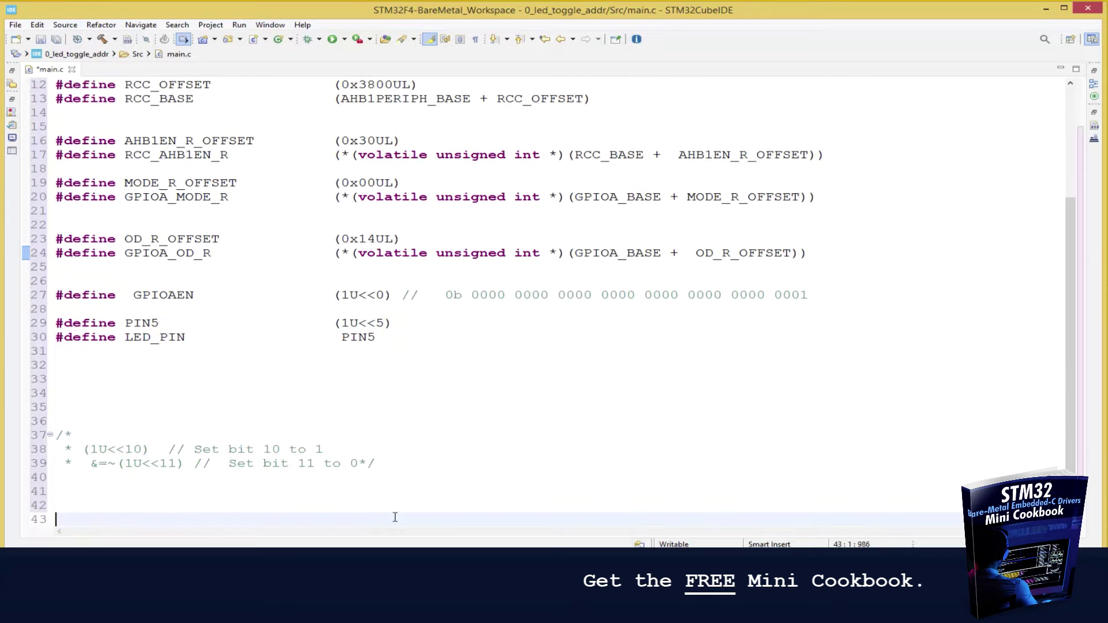
key(Return)
key(Return)
key(Return)
key(Return)
key(Return)
key(Up)
key(Up)
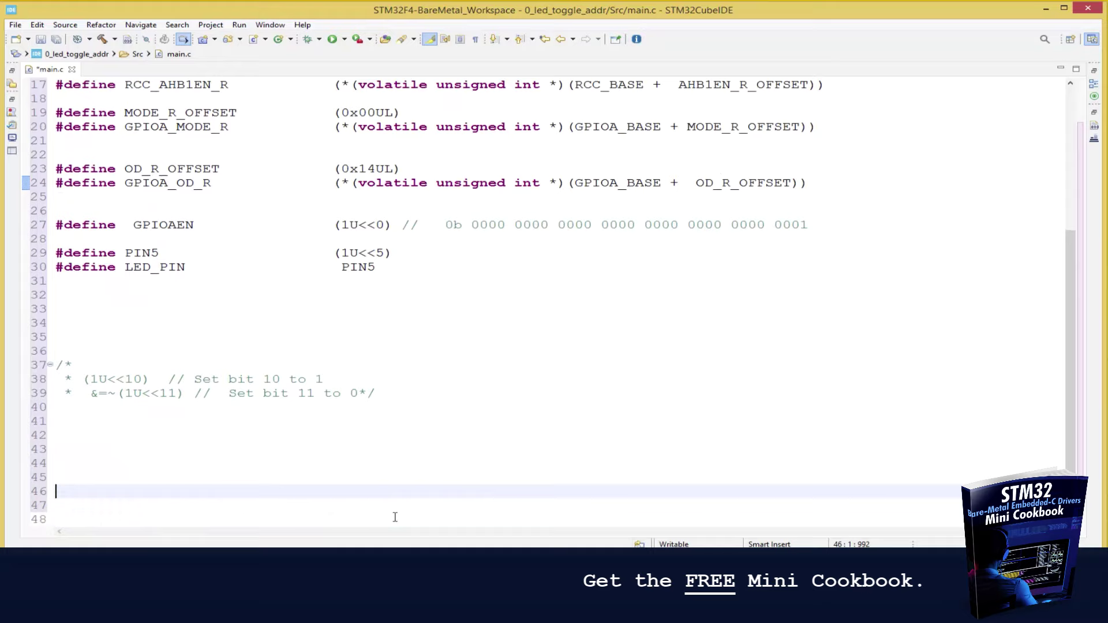
key(Up)
key(Up)
text(nt ma)
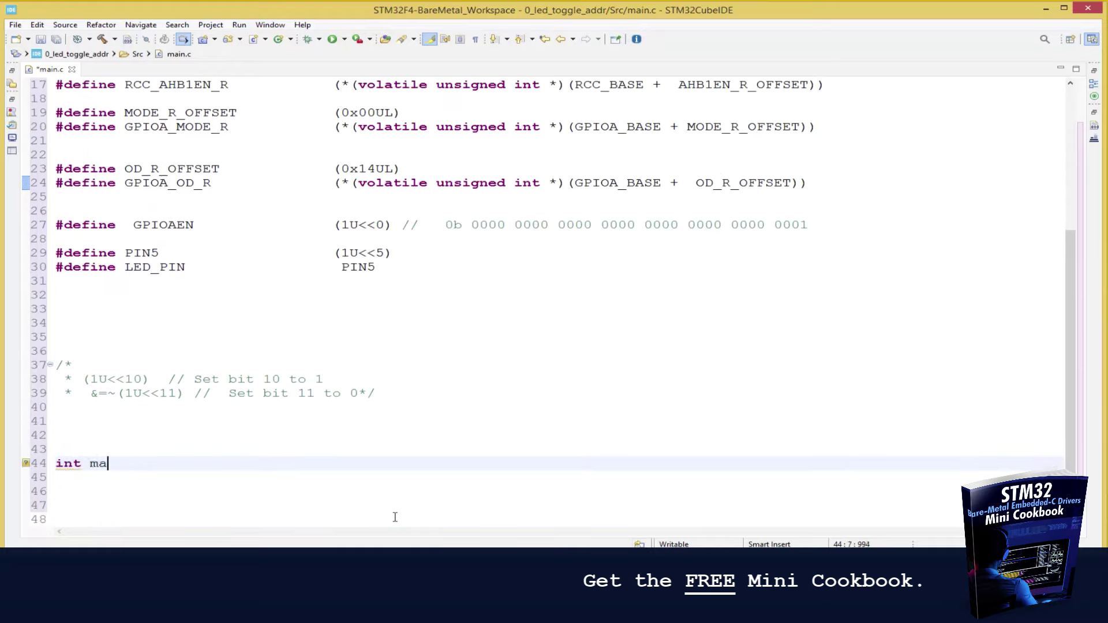
text(in()
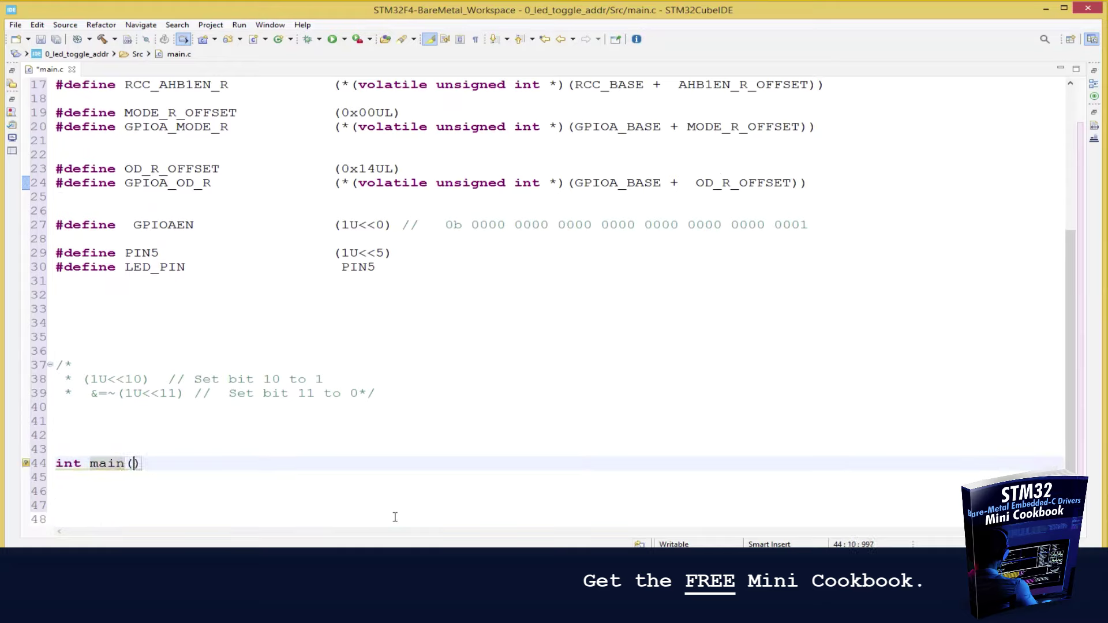
text(void))
Give main a braced body and write the comment '1. Enable clock access to GPIOA'.
key(Return)
text({)
key(Return)
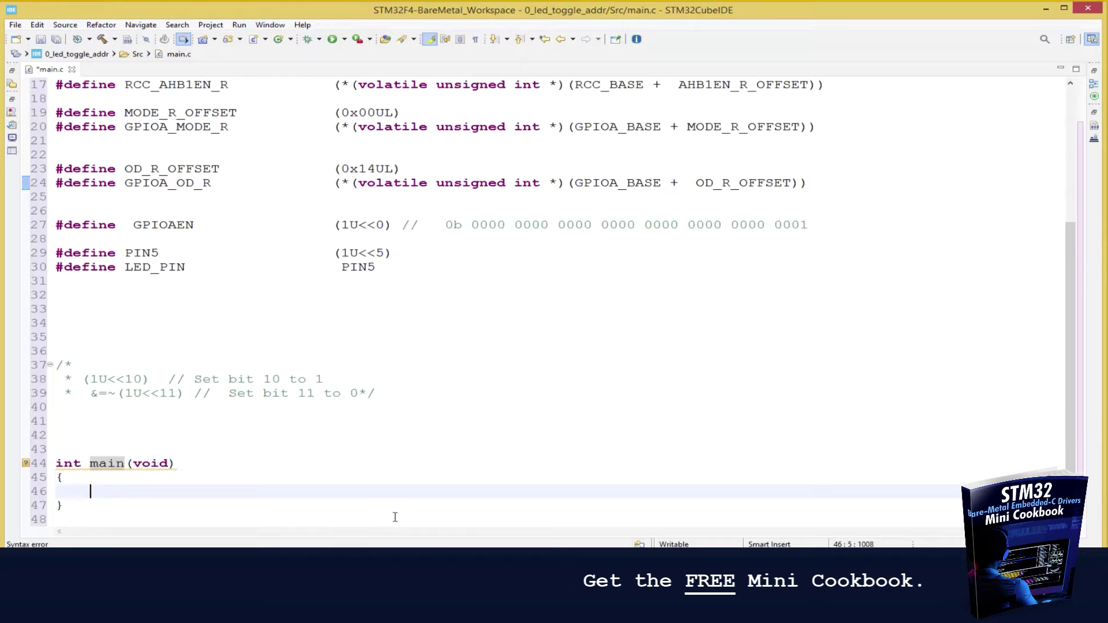
click(509, 463)
scroll(509, 463, down, 1)
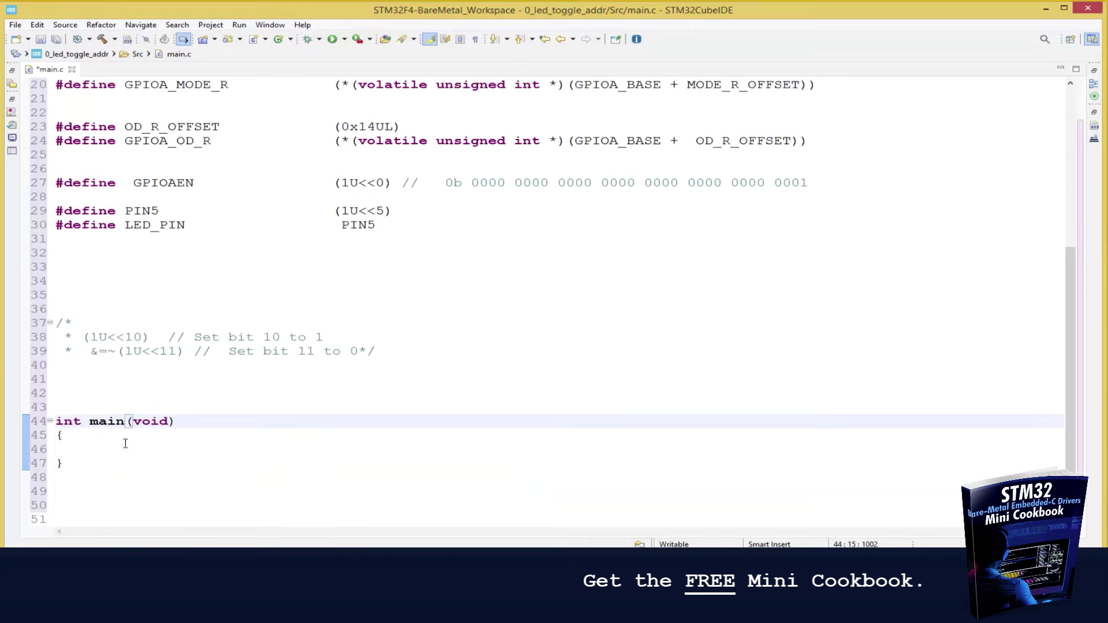
click(95, 449)
text(/)
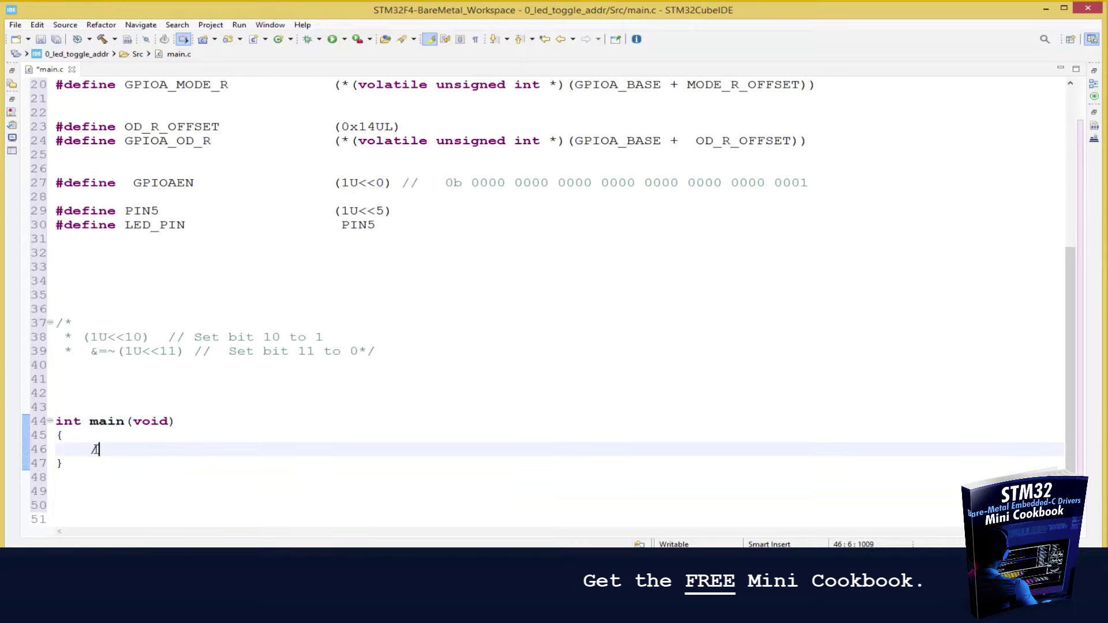
text(*)
text(1. E)
text(nable cloc)
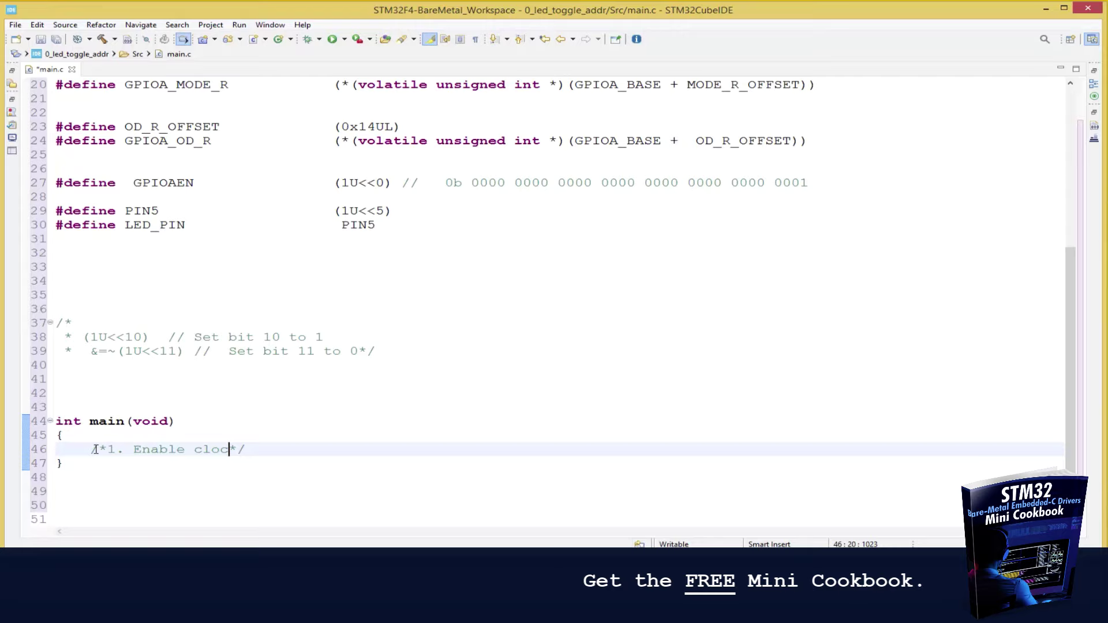
text(k access)
text( to GPIOA*)
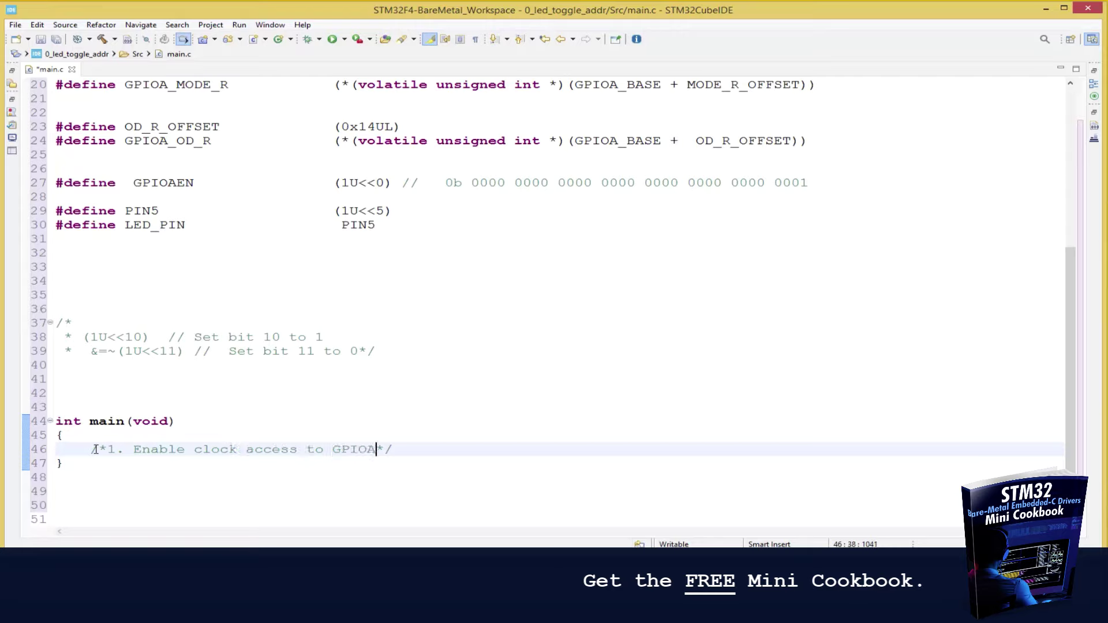
text(/)
key(Return)
text(/)
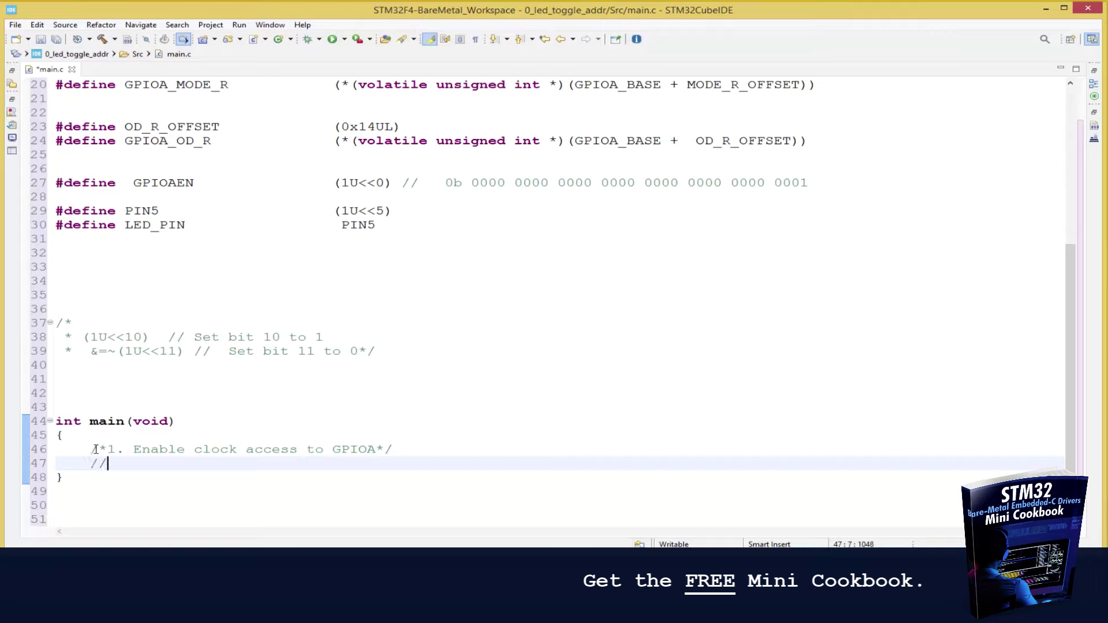
text(*)
text(2.Set )
text(PA5)
text( AS *)
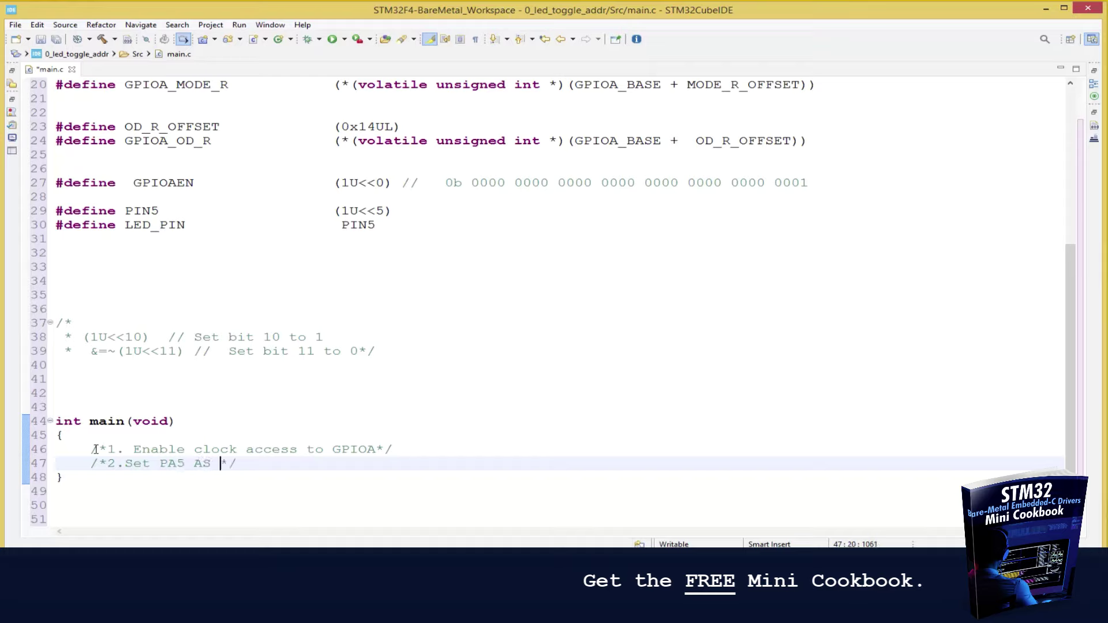
text(OUTPUT)
Add '2.Set PA5 as output pin' and a while(1) loop, then start '3.Set PA5 high'.
key(BackSpace)
key(BackSpace)
key(BackSpace)
key(BackSpace)
key(BackSpace)
key(BackSpace)
key(BackSpace)
key(BackSpace)
key(BackSpace)
text(as )
text(output )
text(pin)
click(335, 463)
key(Return)
key(Return)
text(w)
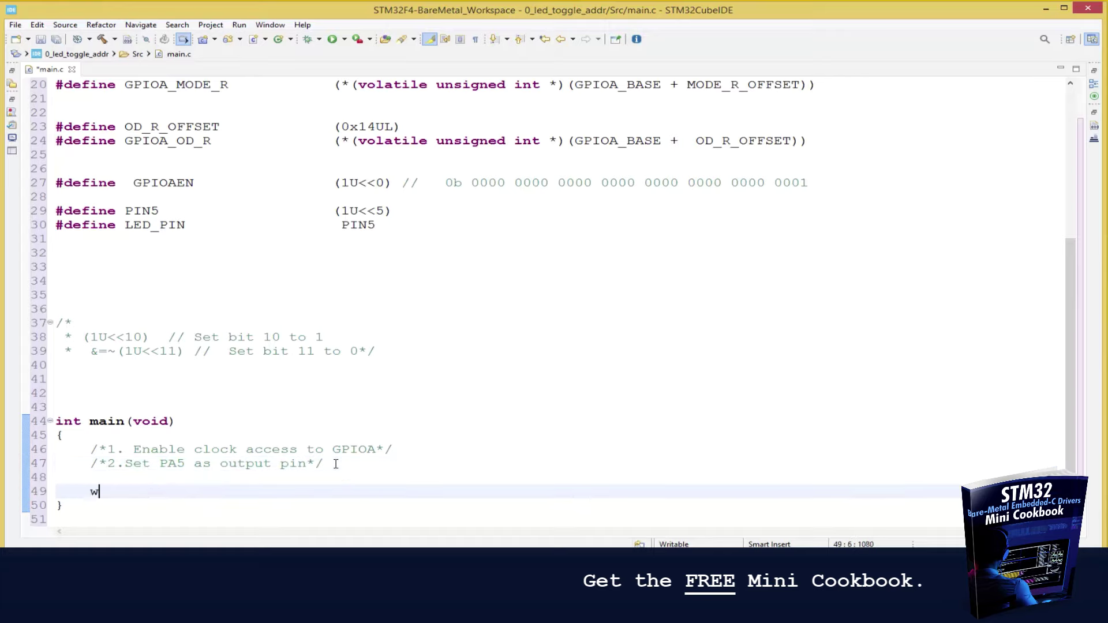
text(hile)
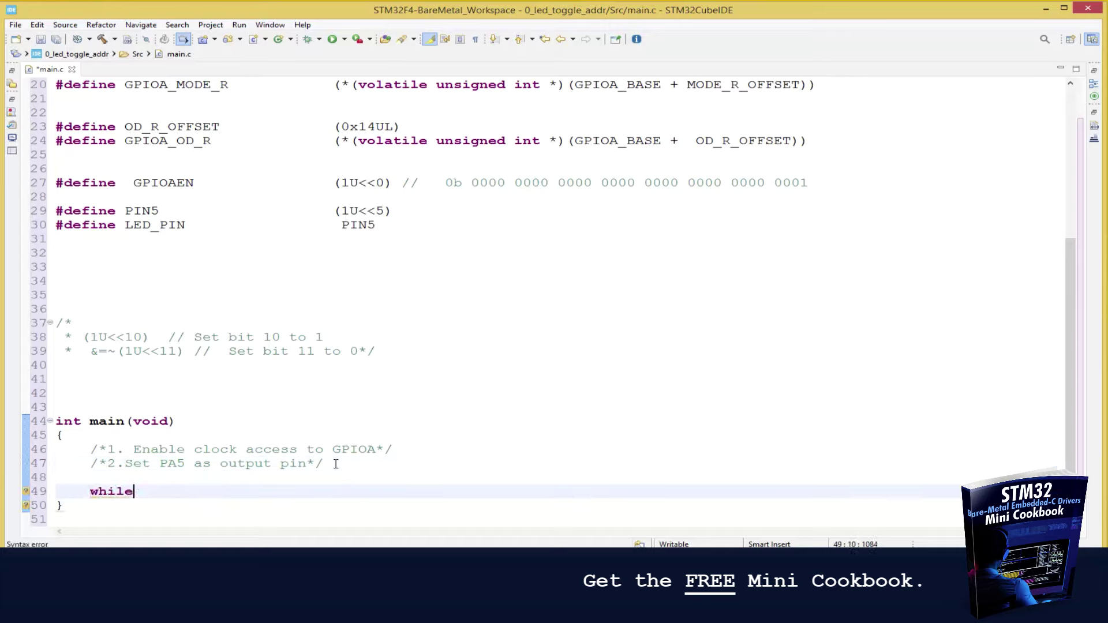
text((1))
key(Return)
text({)
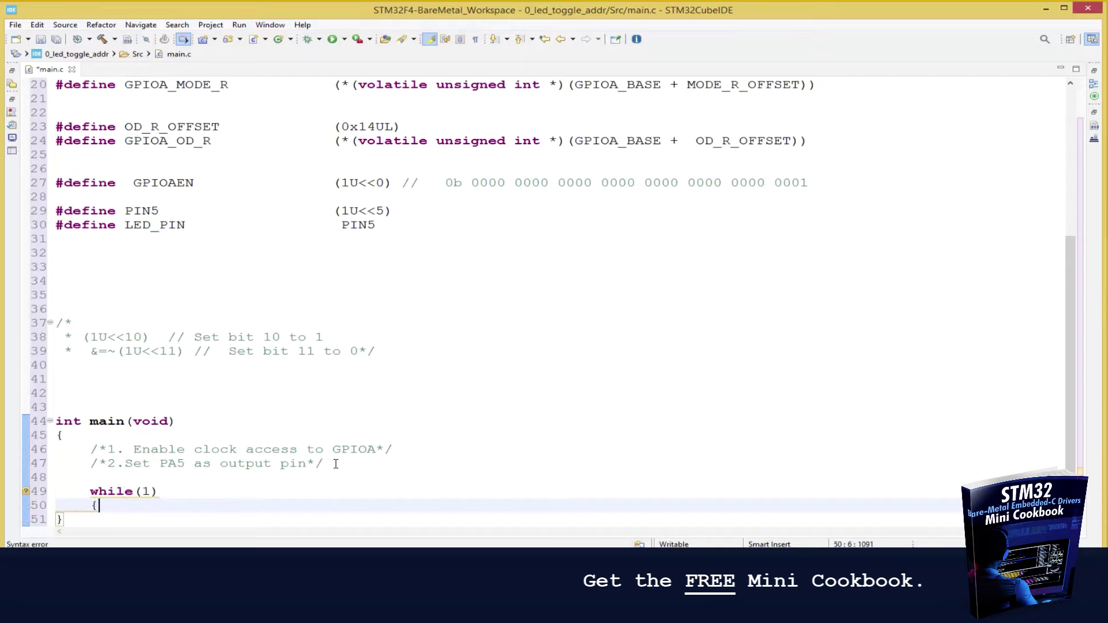
key(Return)
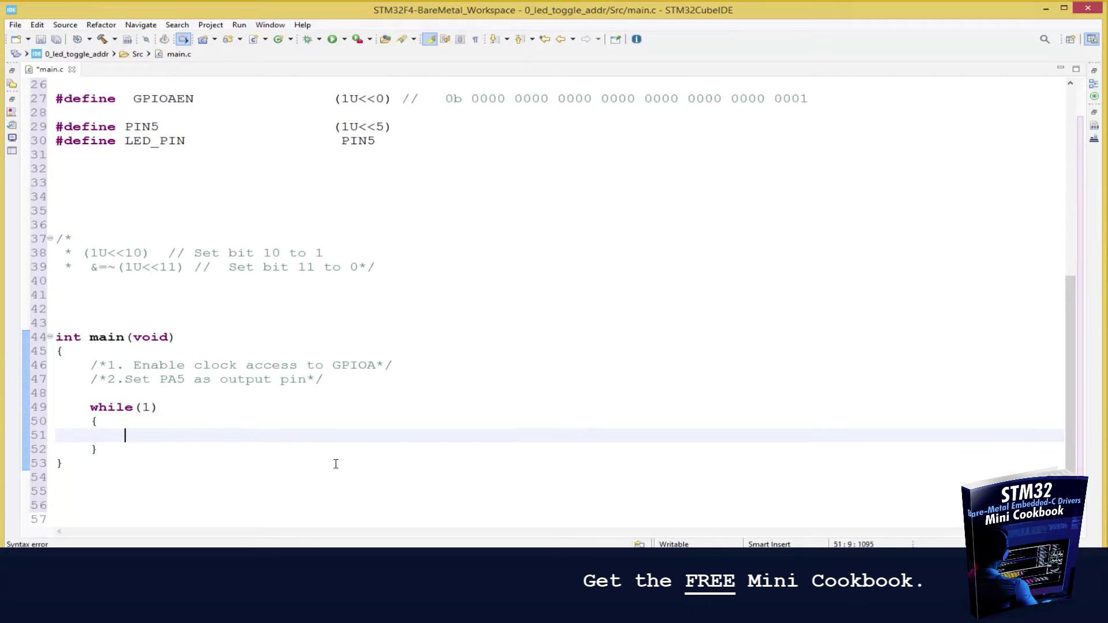
text(/)
text(/)
key(BackSpace)
text(*)
text(3.Set )
text(PA5 )
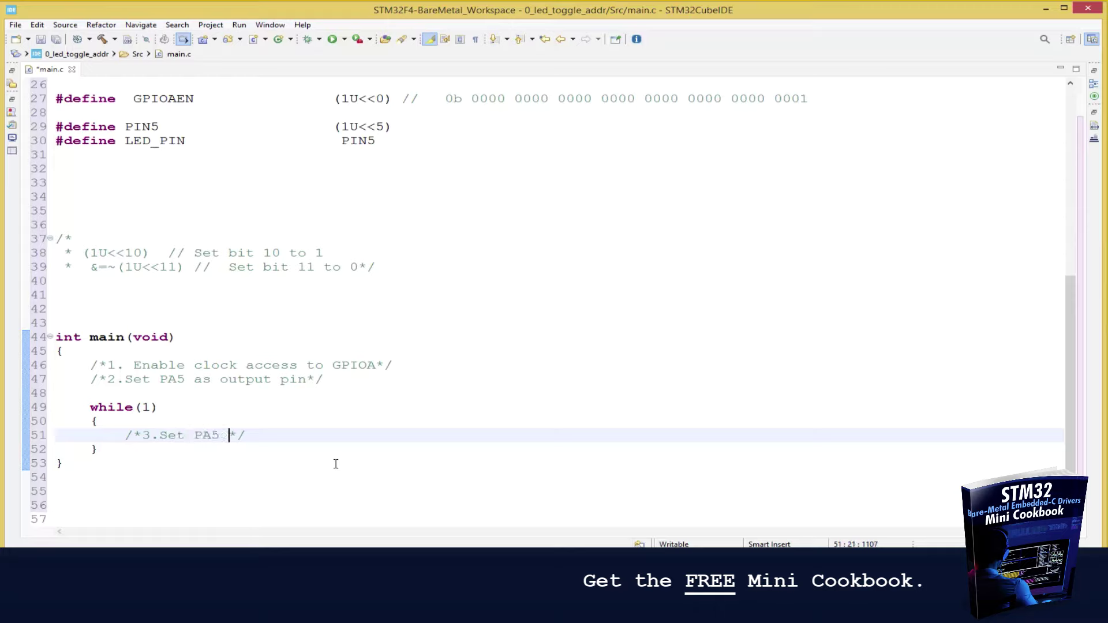
text(high)
Paste RCC_AHB1EN_R onto a new line 47 under the clock-enable comment.
click(408, 367)
key(Return)
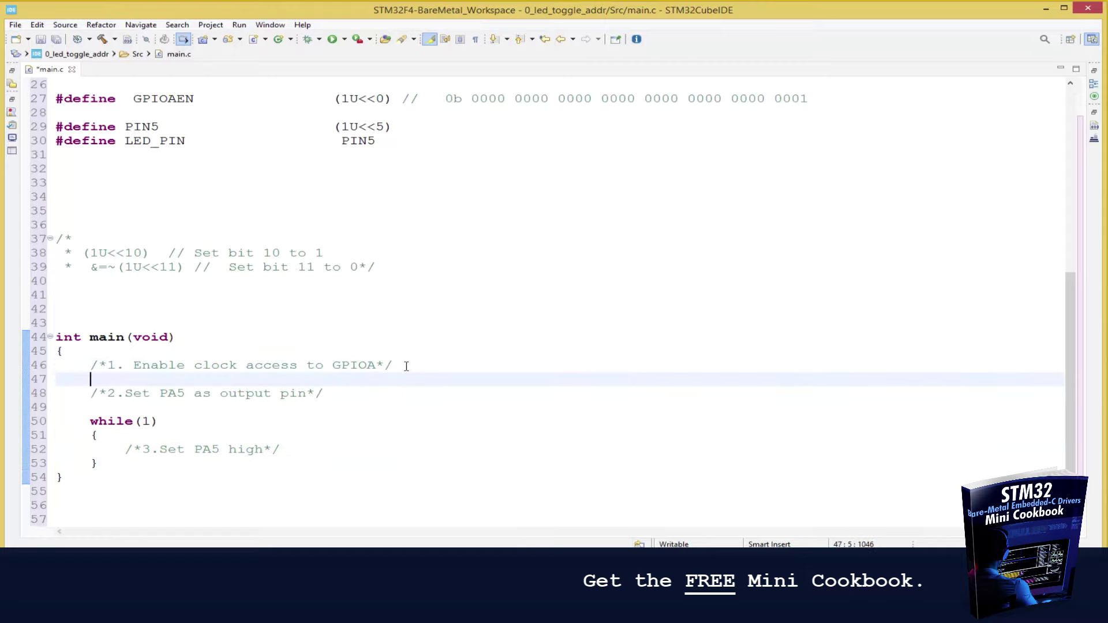
scroll(405, 365, up, 2)
scroll(405, 367, up, 1)
scroll(405, 366, up, 2)
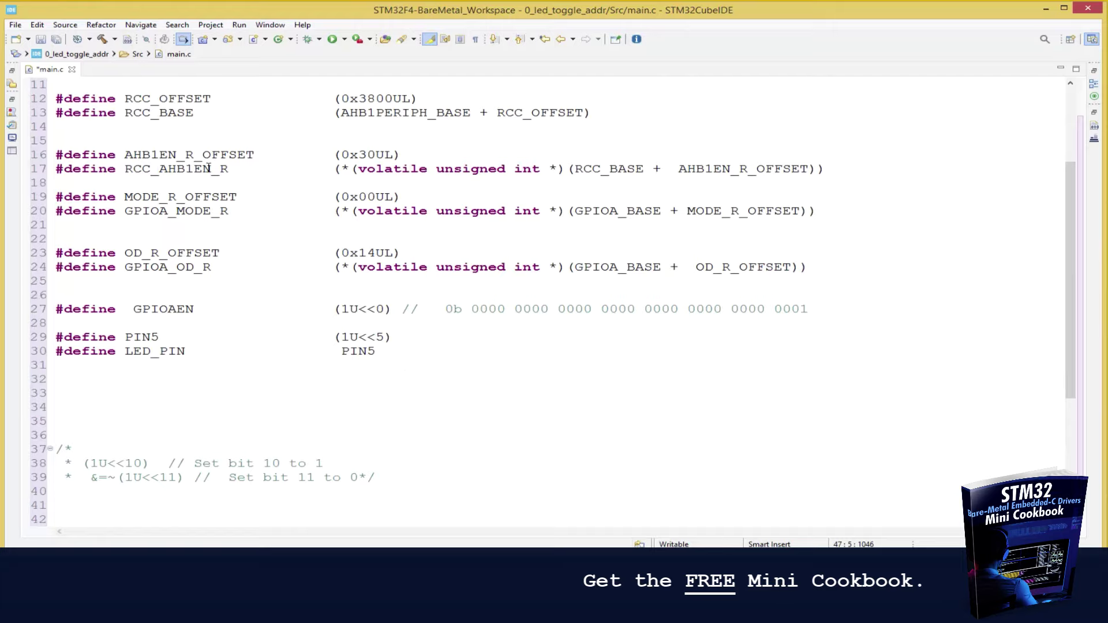
double_click(205, 169)
key(ctrl+c)
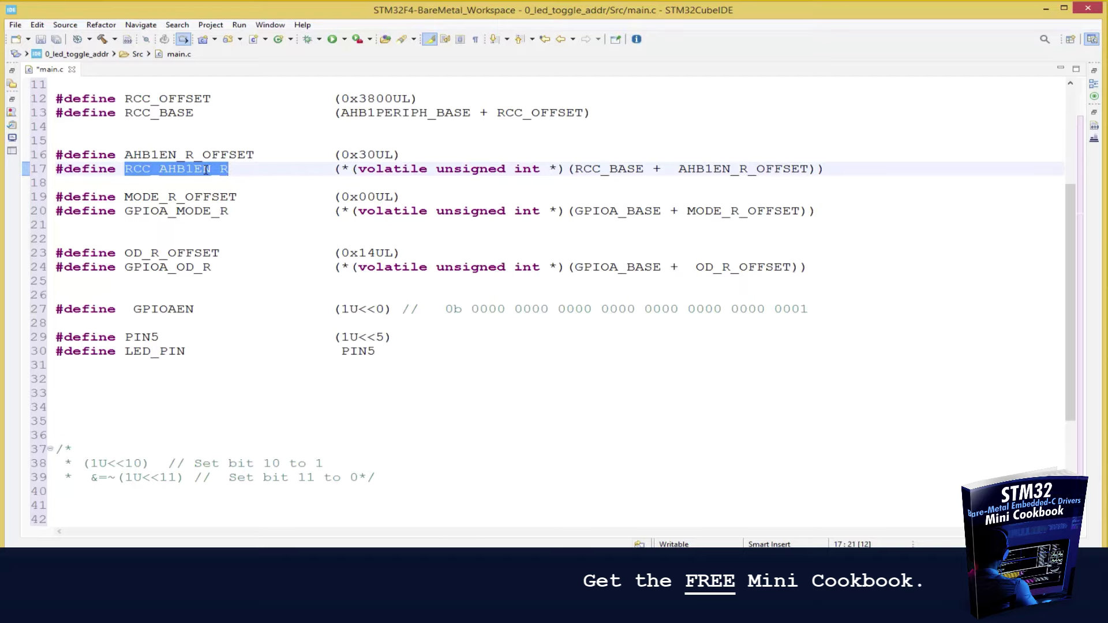
scroll(236, 250, down, 5)
click(140, 365)
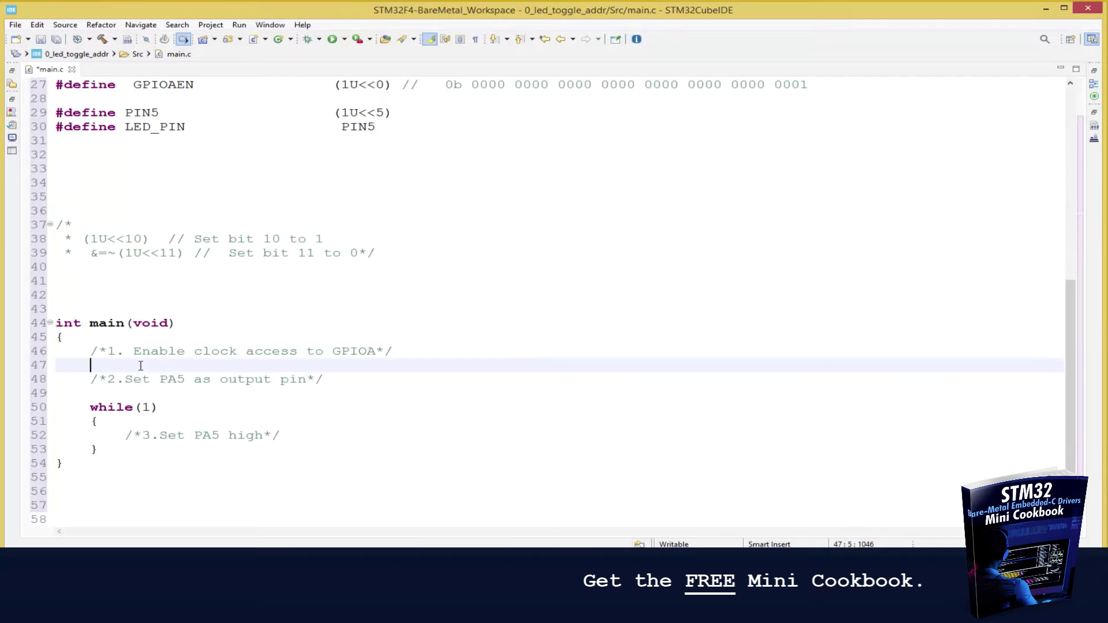
key(BackSpace)
key(ctrl+v)
text(=)
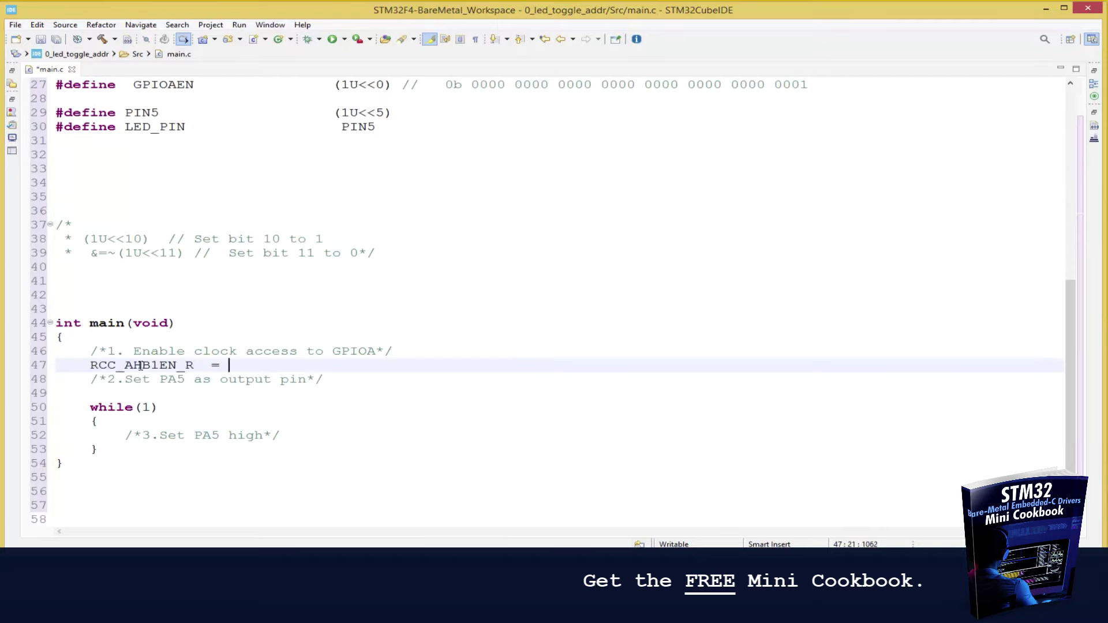
scroll(260, 317, up, 4)
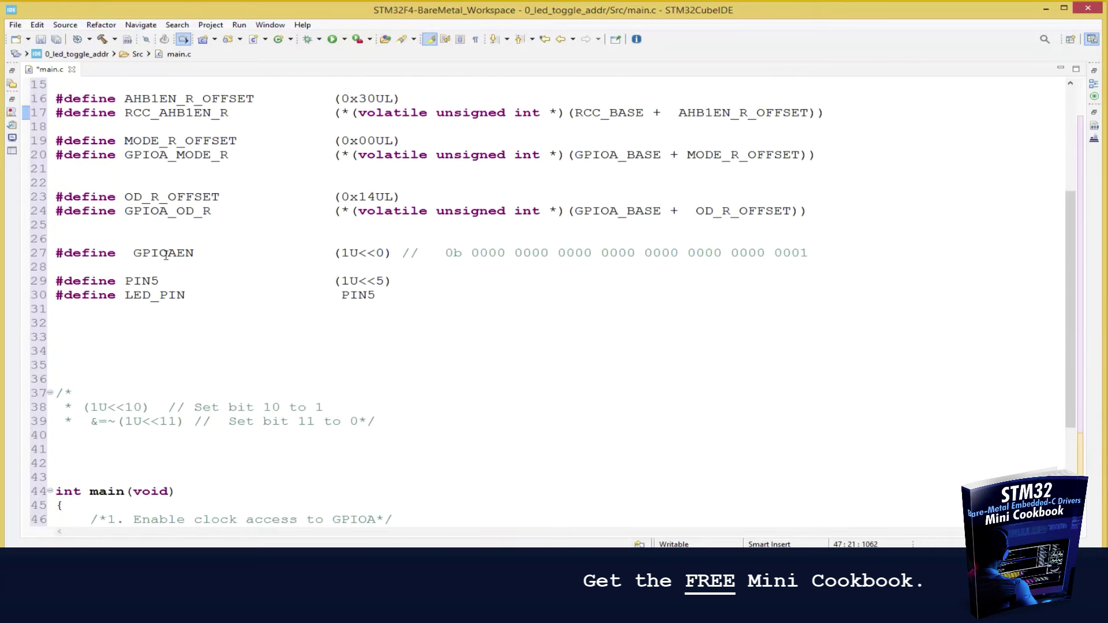
Complete the statement as RCC_AHB1EN_R = GPIOAEN; with the copied GPIOAEN.
double_click(177, 252)
key(ctrl+c)
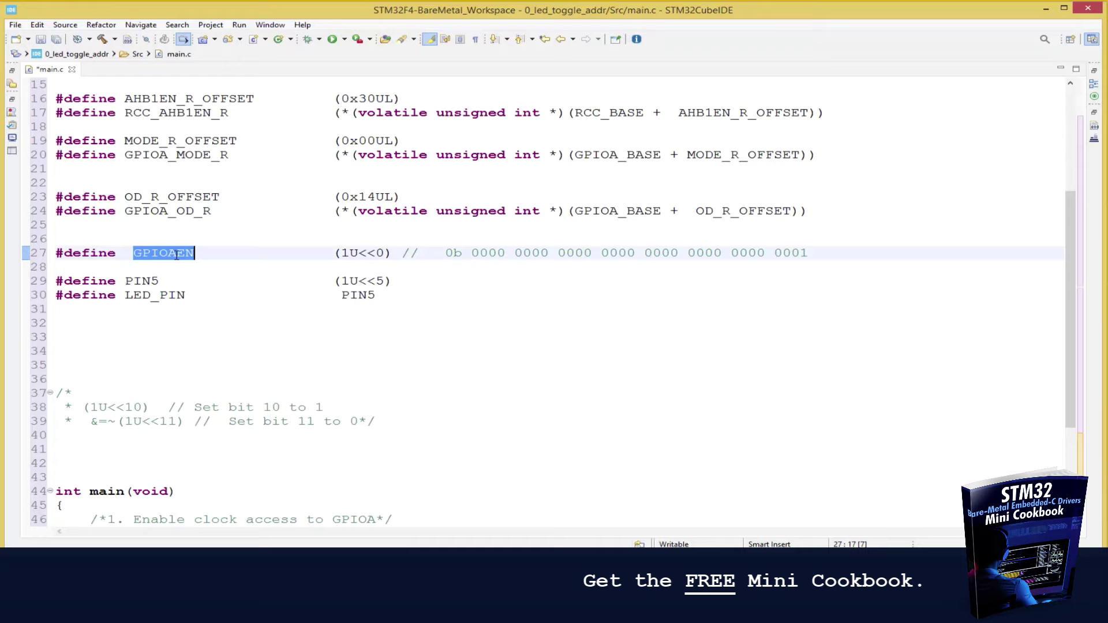
scroll(194, 290, down, 4)
click(242, 364)
key(ctrl+v)
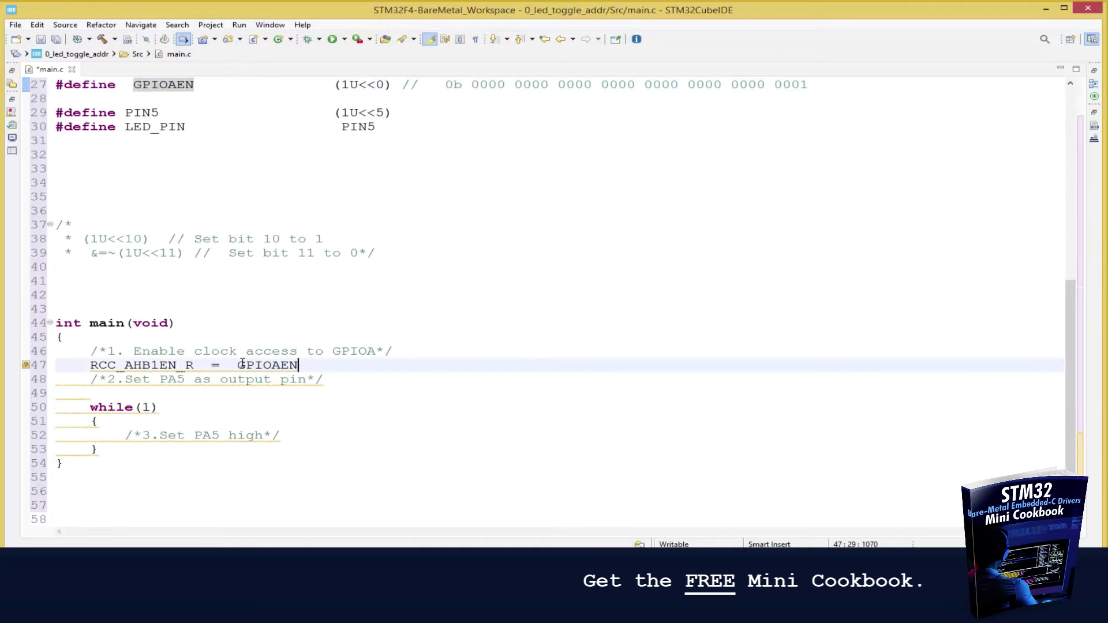
text(;)
key(Return)
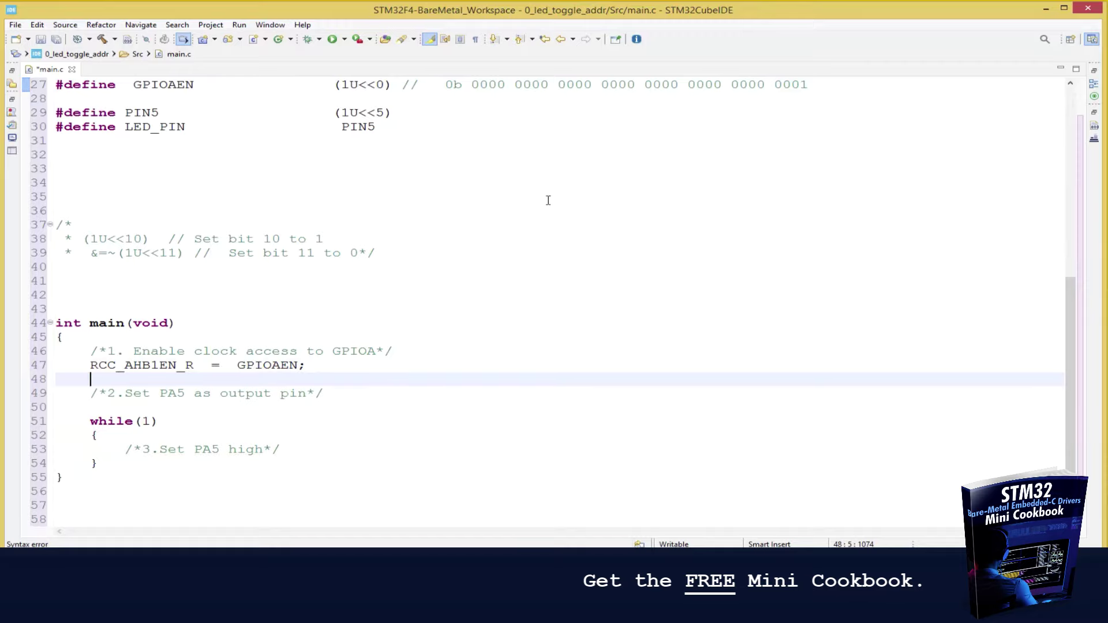
Copy GPIOAEN's binary value and open a new block comment above main.
click(712, 156)
scroll(776, 158, up, 2)
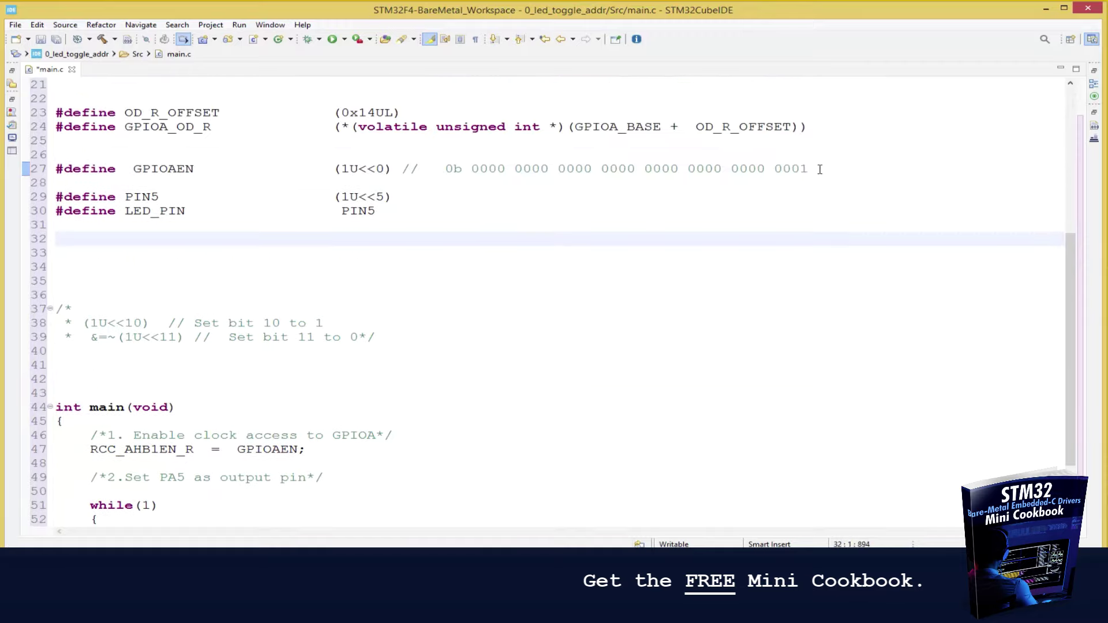
drag(808, 169, 436, 170)
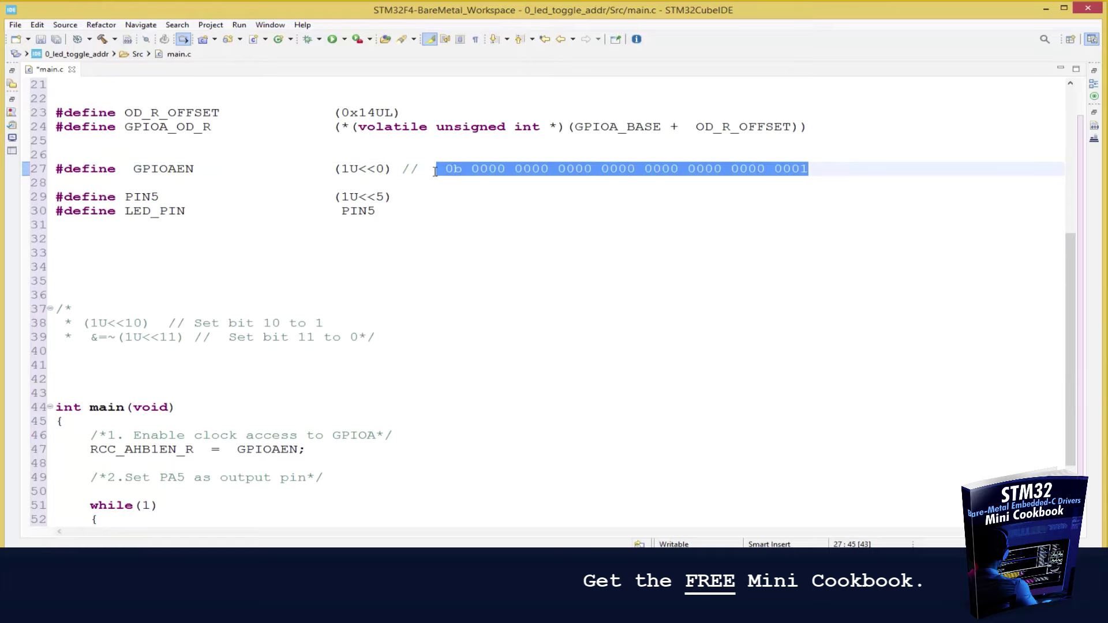
click(64, 368)
key(Return)
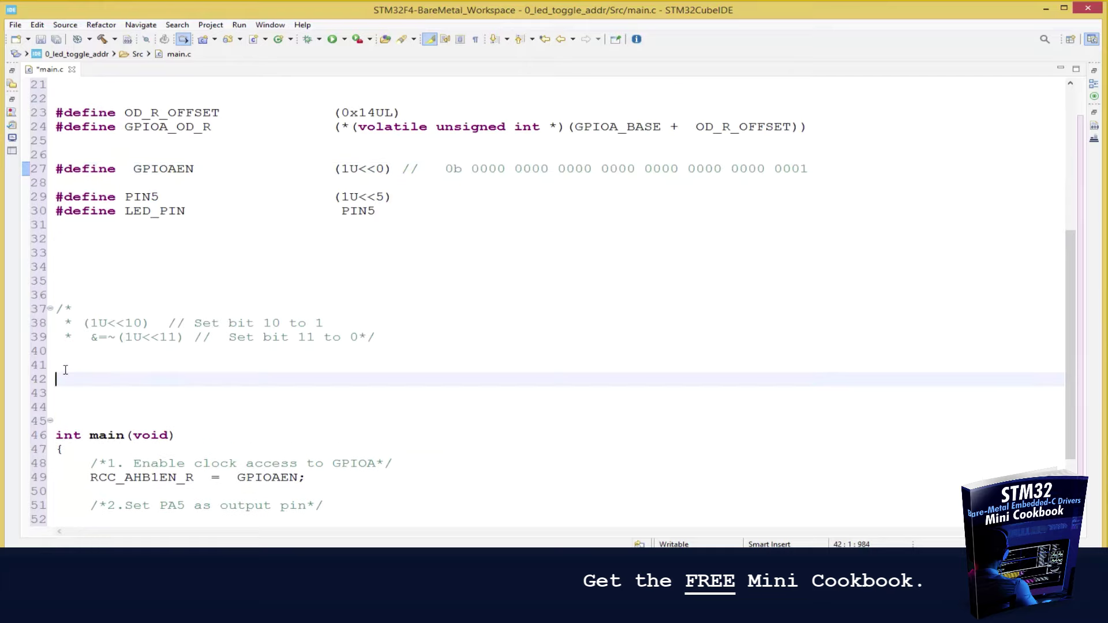
key(Return)
text(In)
key(BackSpace)
key(BackSpace)
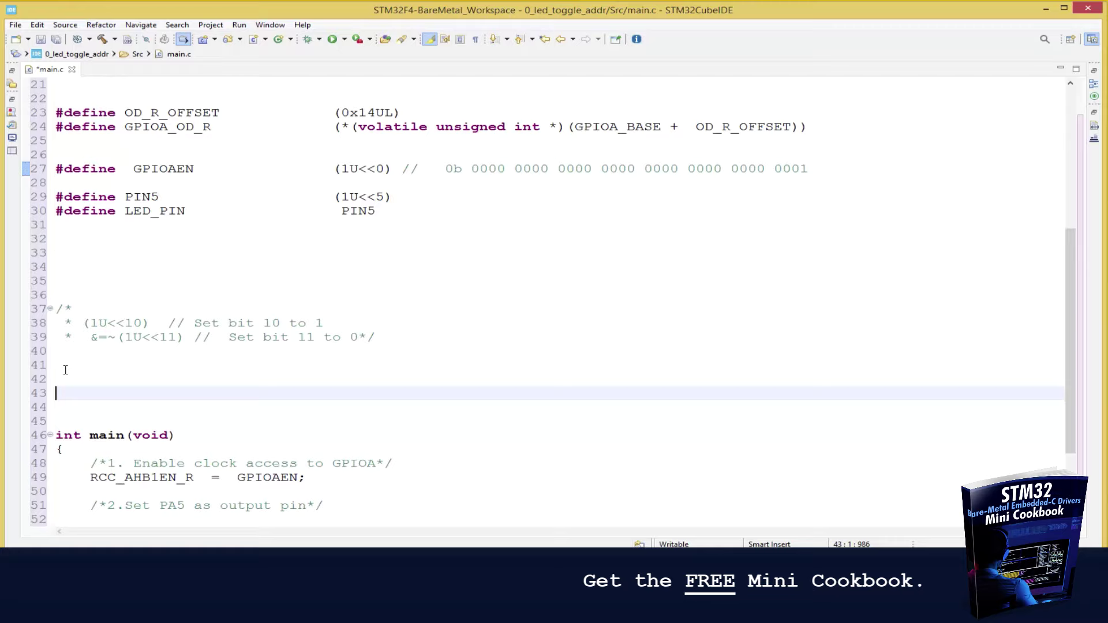
text(/)
text(*)
key(Return)
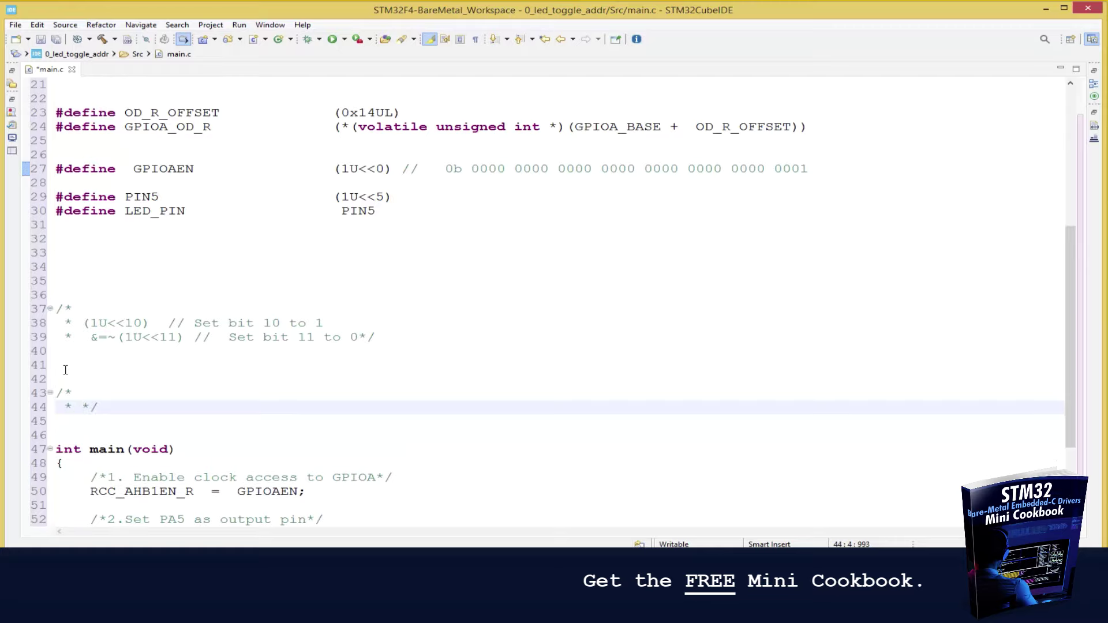
key(Up)
text(rcc)
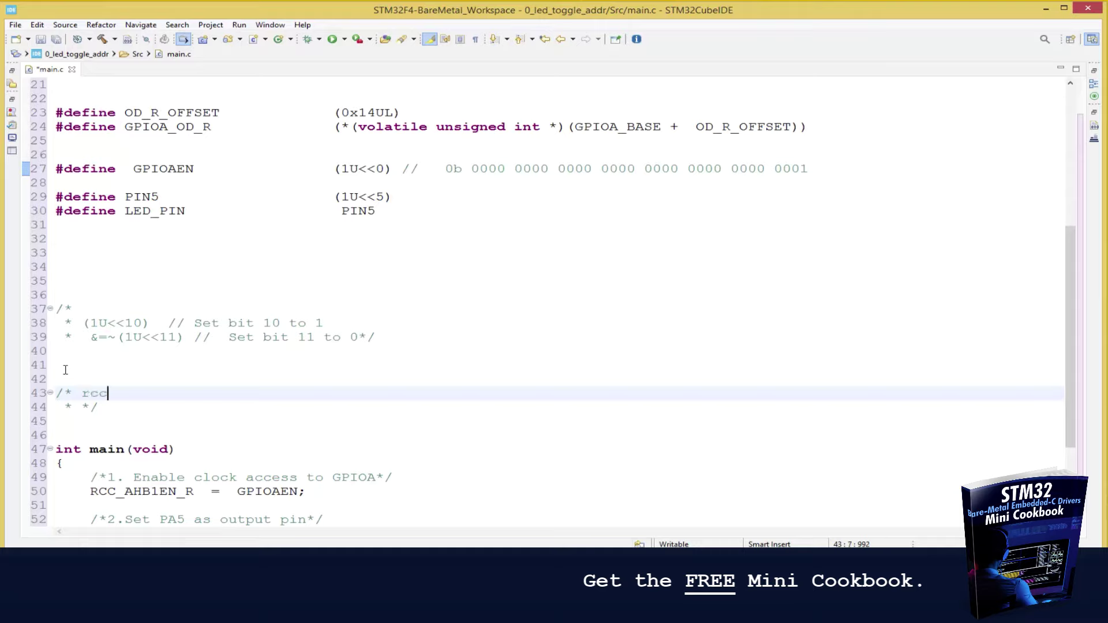
text( R)
text(EG)
key(BackSpace)
key(BackSpace)
key(BackSpace)
text(reg  =)
key(ctrl+v)
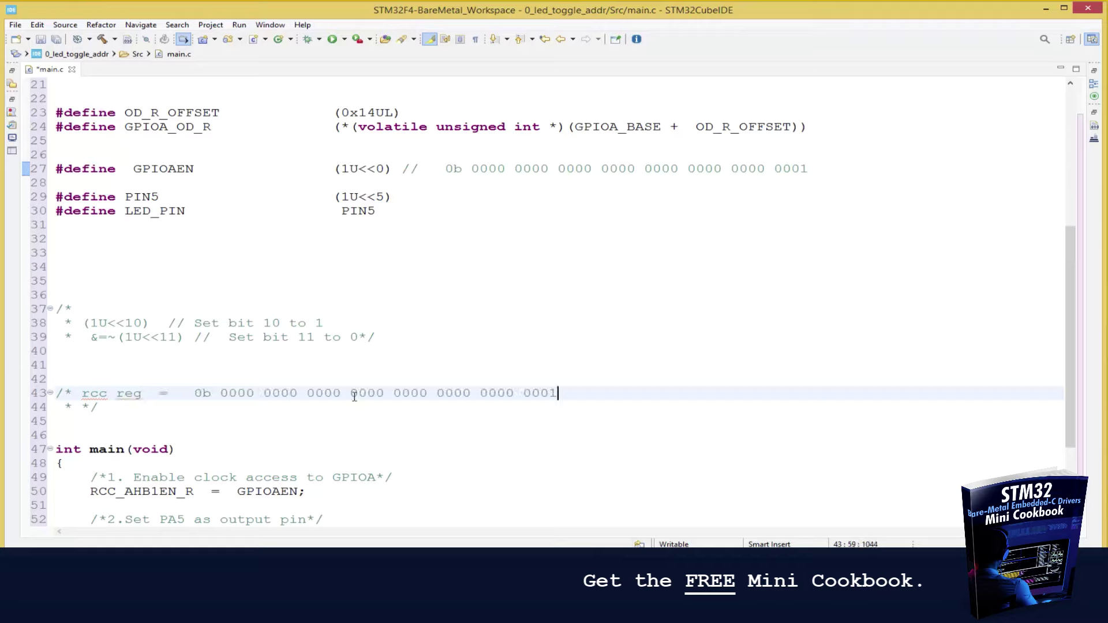
key(BackSpace)
text(0)
double_click(441, 394)
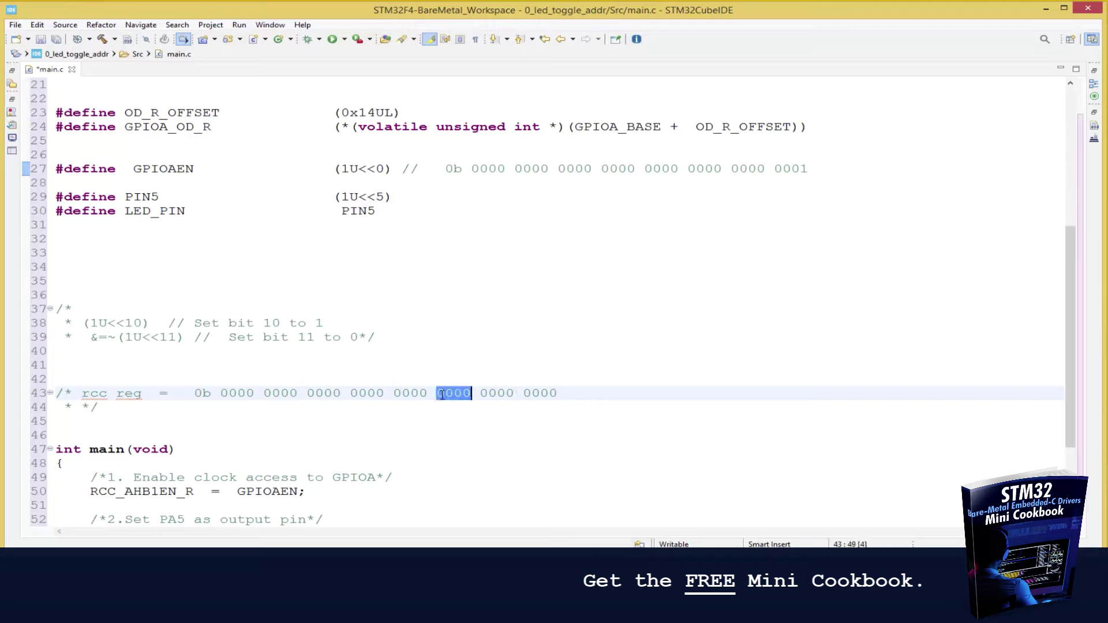
text(1111)
double_click(409, 394)
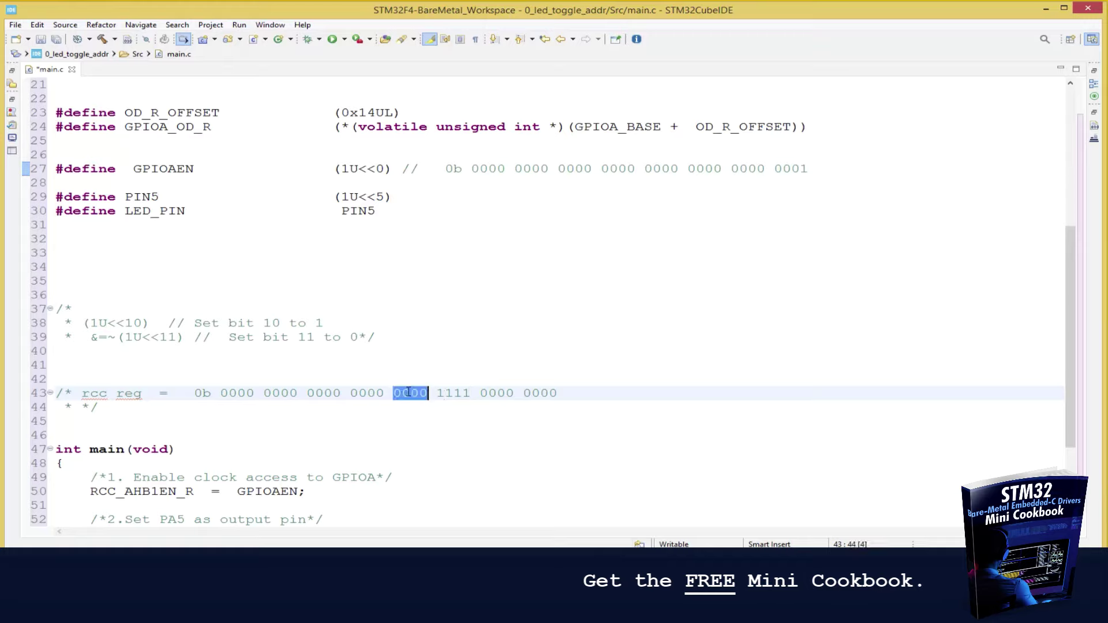
text(1000)
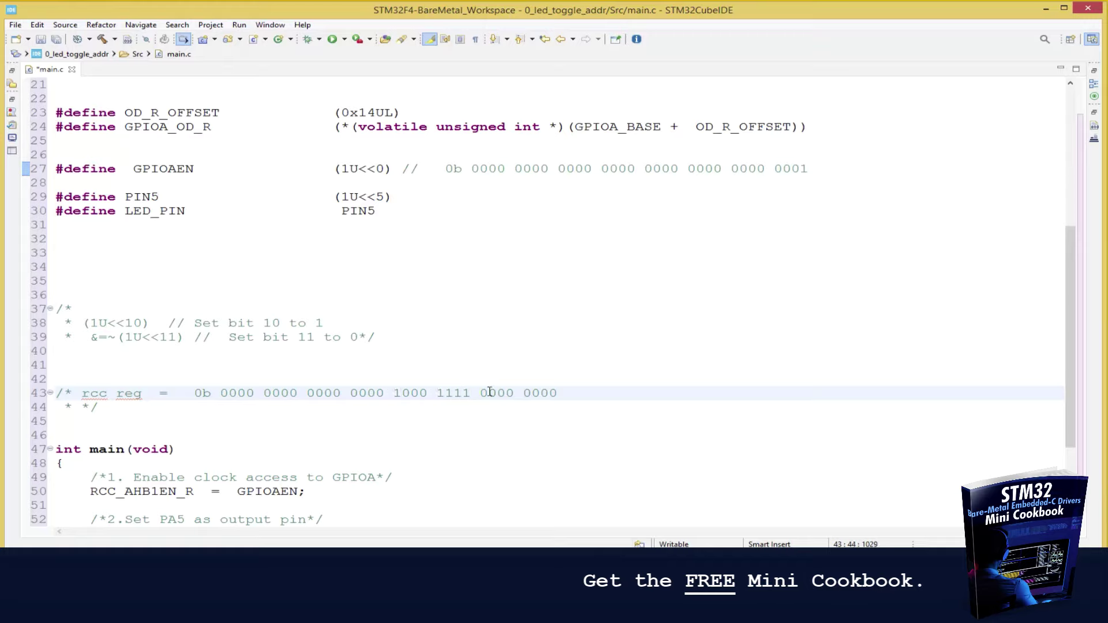
double_click(491, 392)
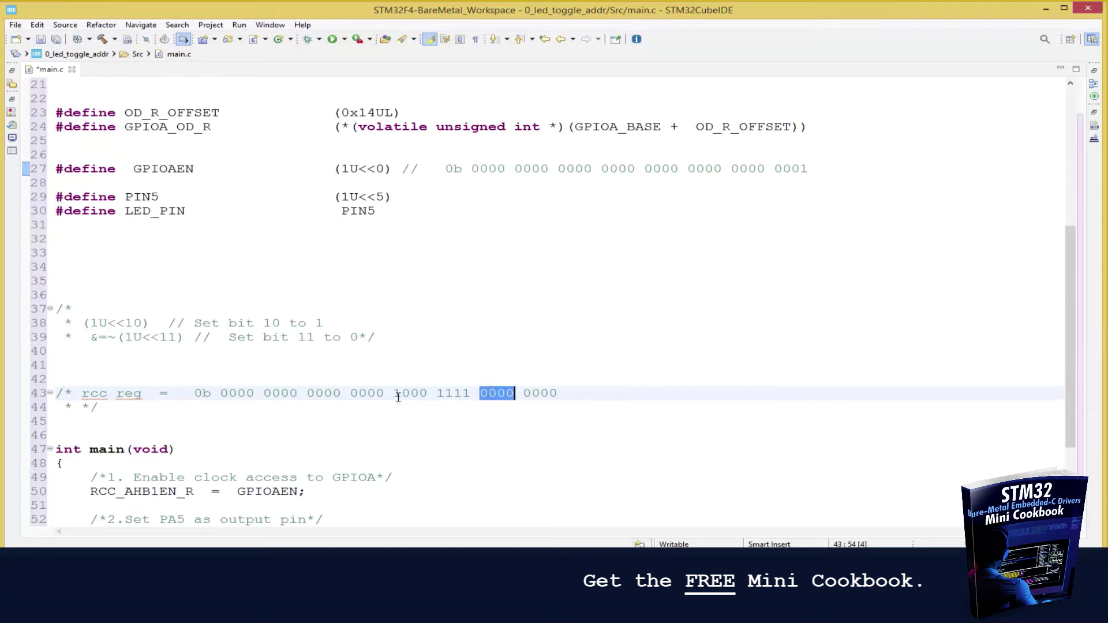
Correct the comment label to rcc_ahb1enr.
click(114, 393)
key(Left)
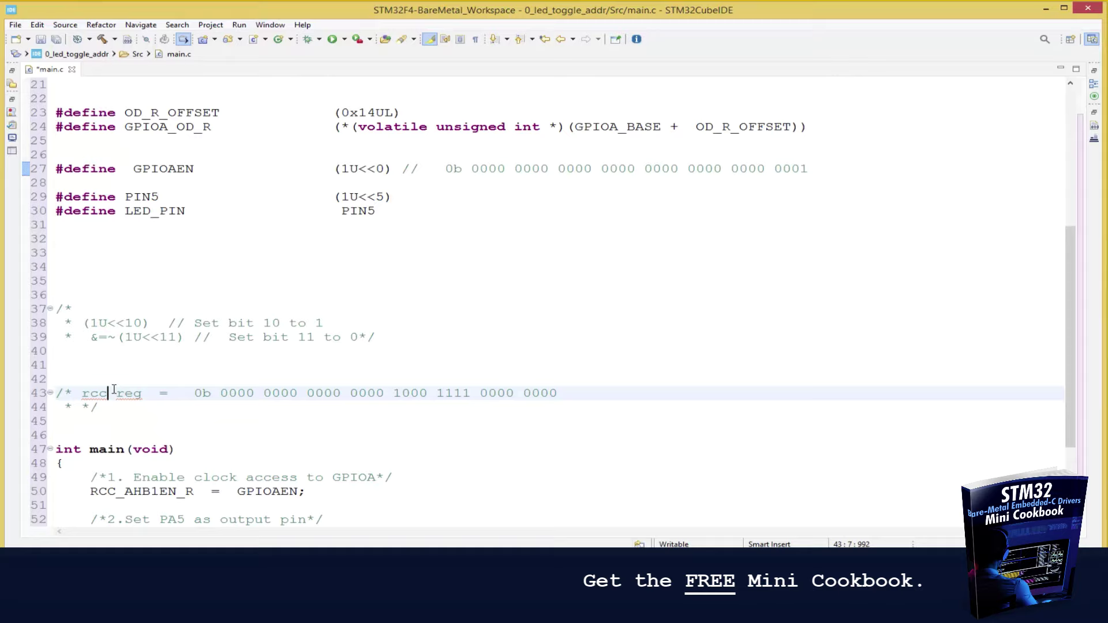
text(_a)
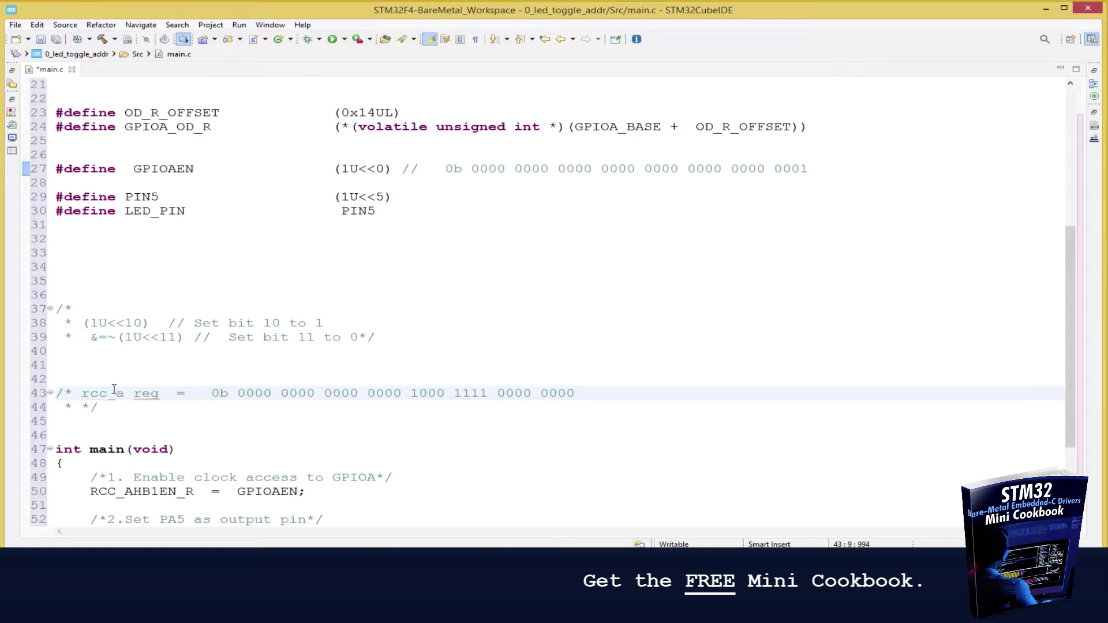
text(hbe)
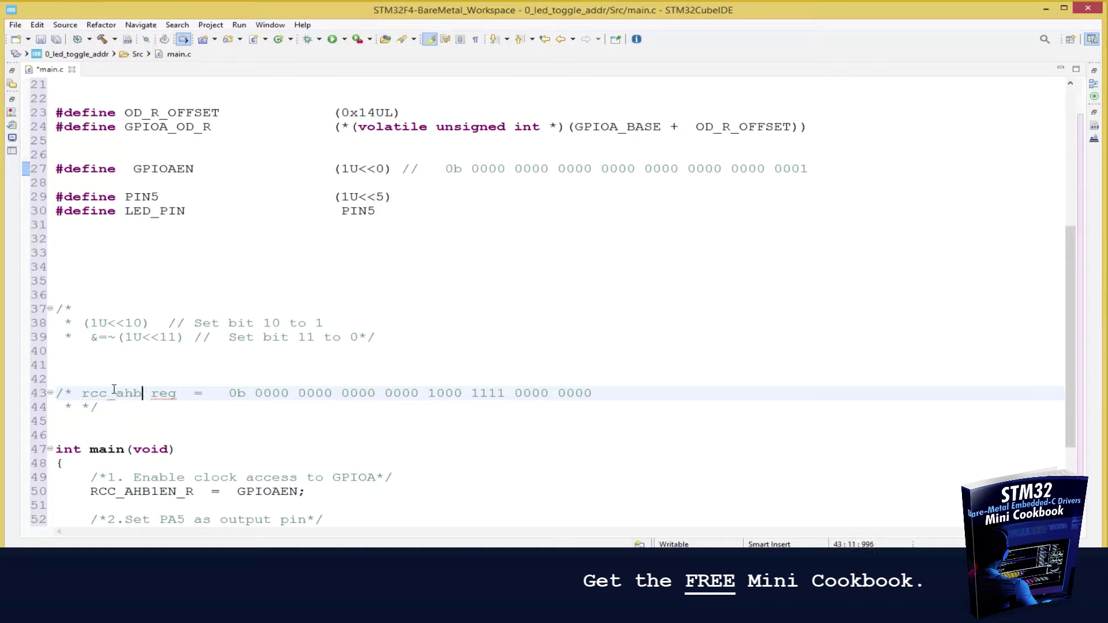
text(nr)
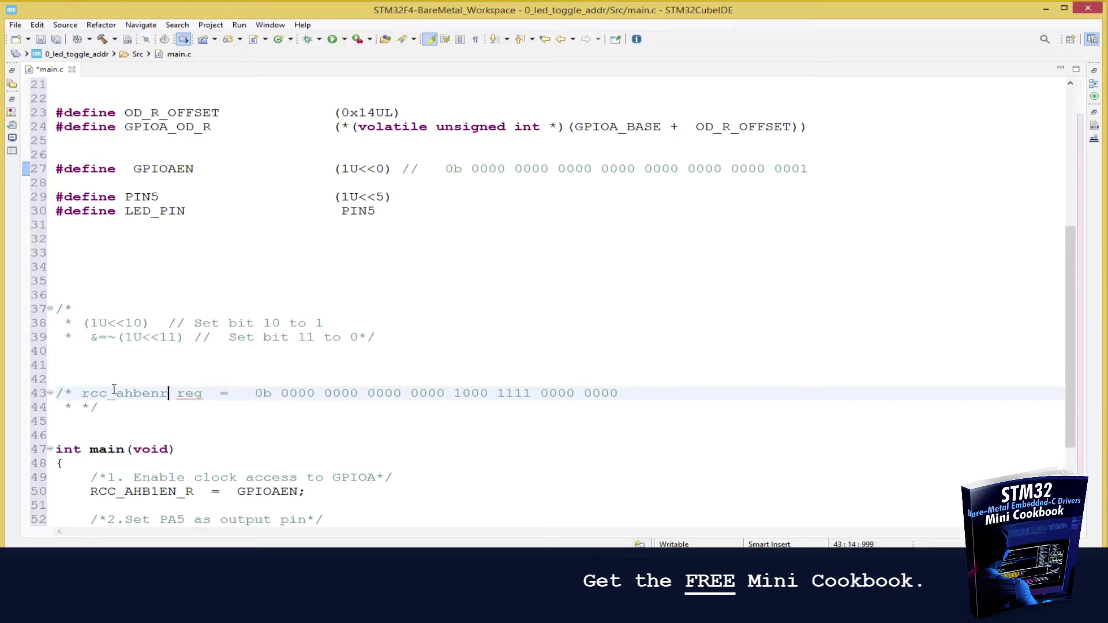
key(Left)
key(Left)
key(Left)
text(1)
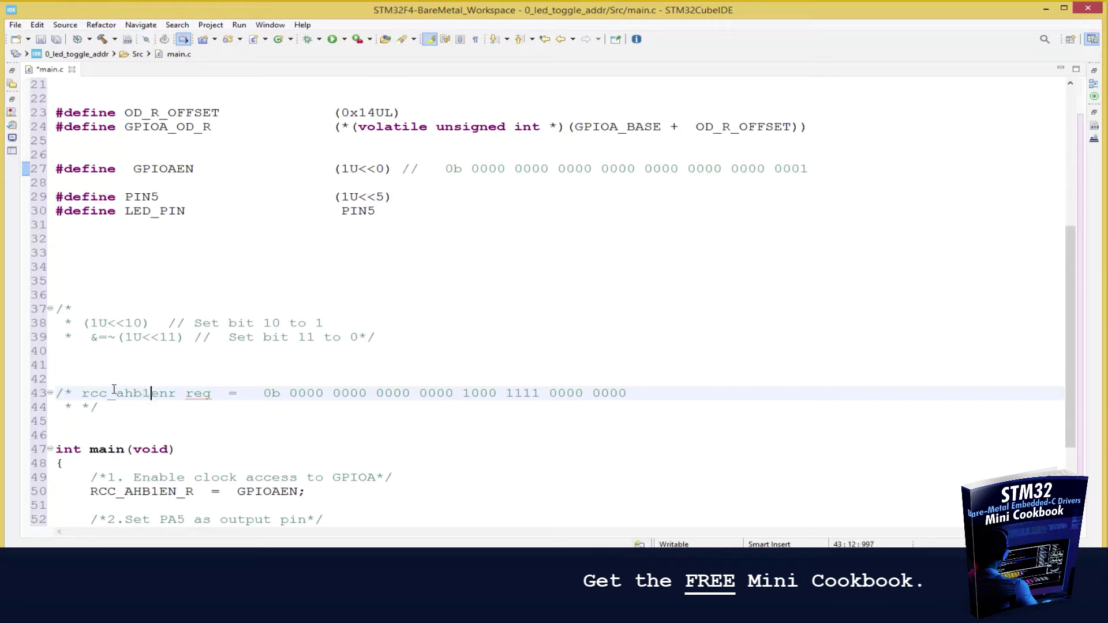
key(Right)
key(Right)
key(Right)
scroll(438, 416, down, 3)
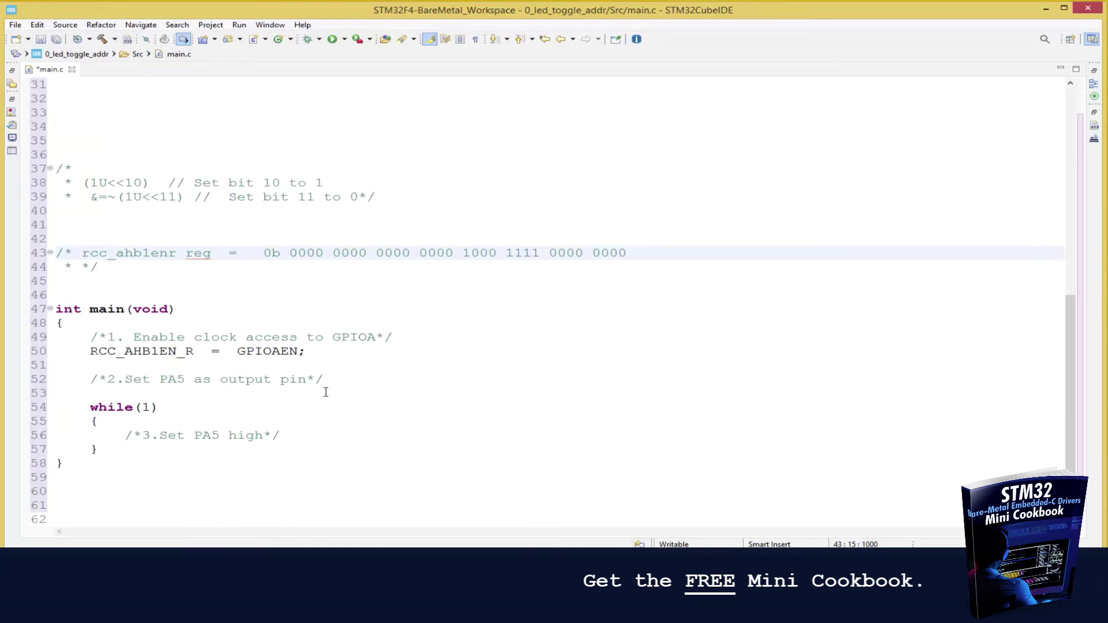
scroll(329, 385, up, 2)
Copy GPIOAEN's binary value and paste it onto a new comment line.
double_click(286, 436)
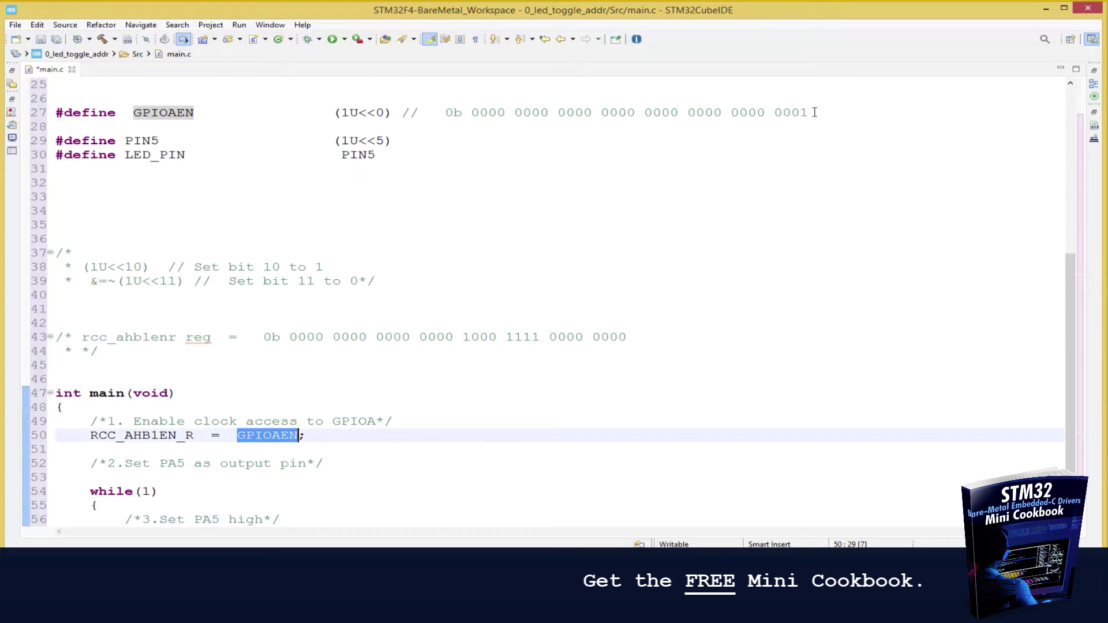
drag(814, 113, 444, 113)
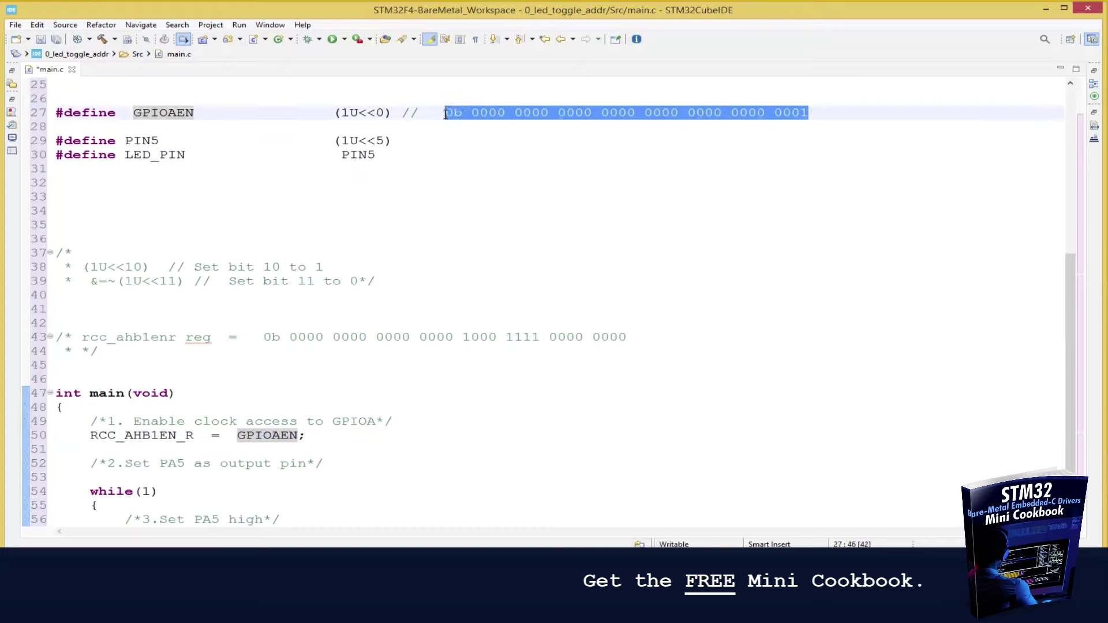
click(305, 352)
click(143, 436)
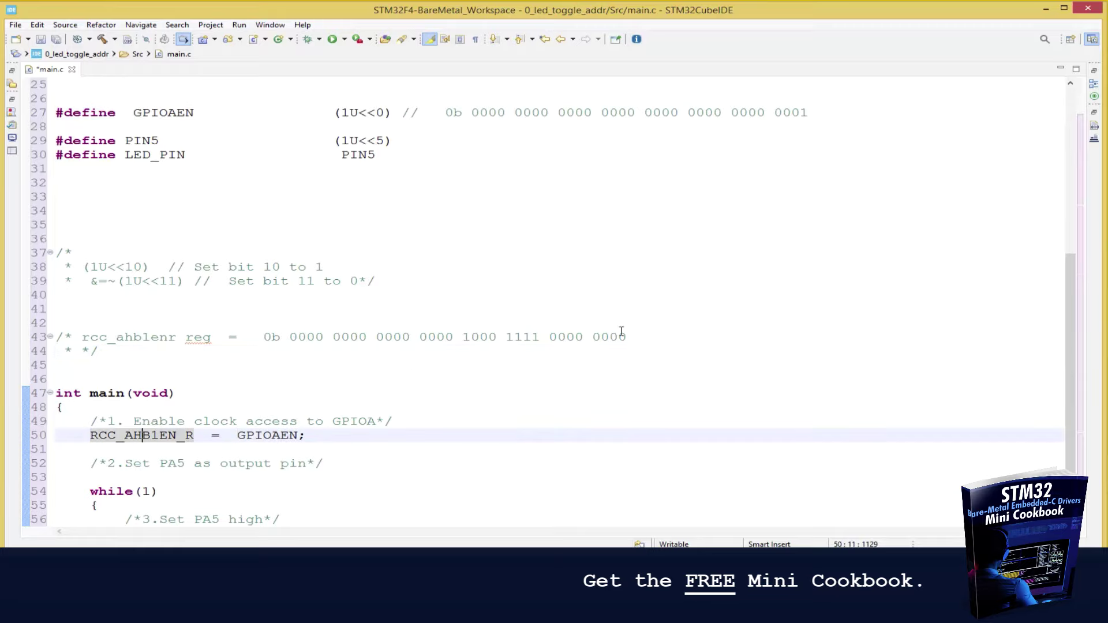
click(654, 341)
key(Return)
key(ctrl+v)
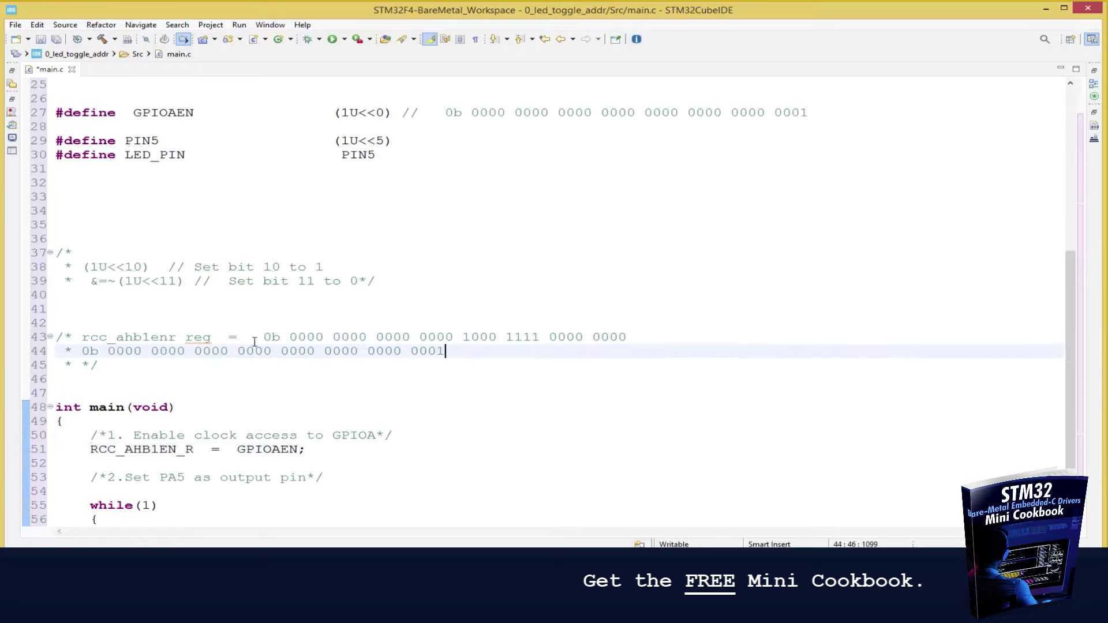
Prefix the mask line with 'rcc_ahb1enr reg' and add a blank * line between values.
drag(246, 338, 81, 336)
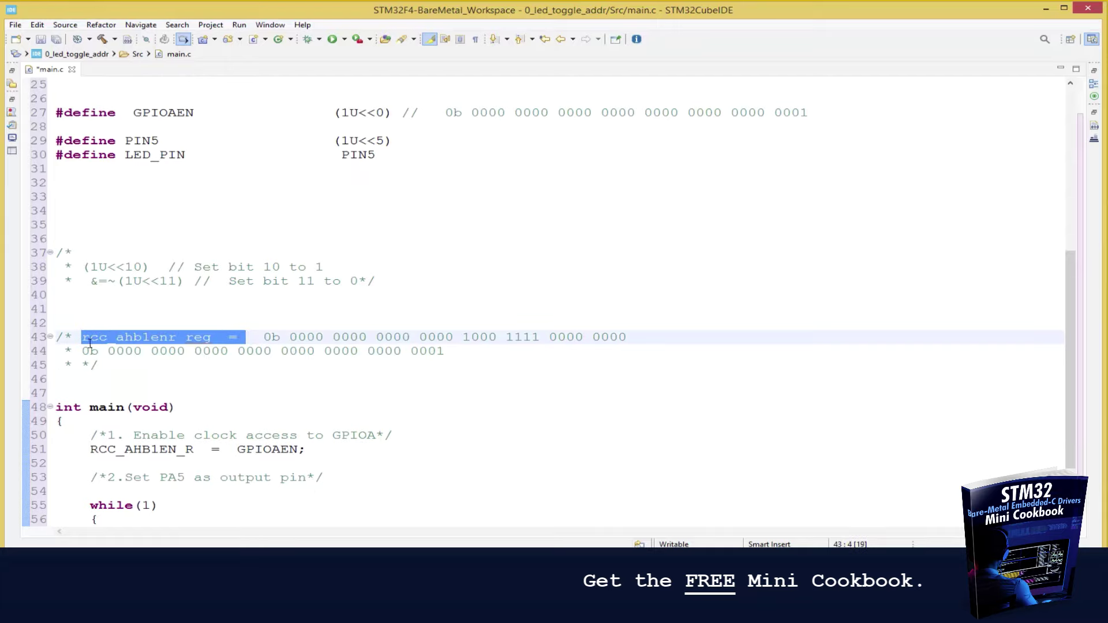
click(81, 350)
text(rcc_ahb1enr reg  =)
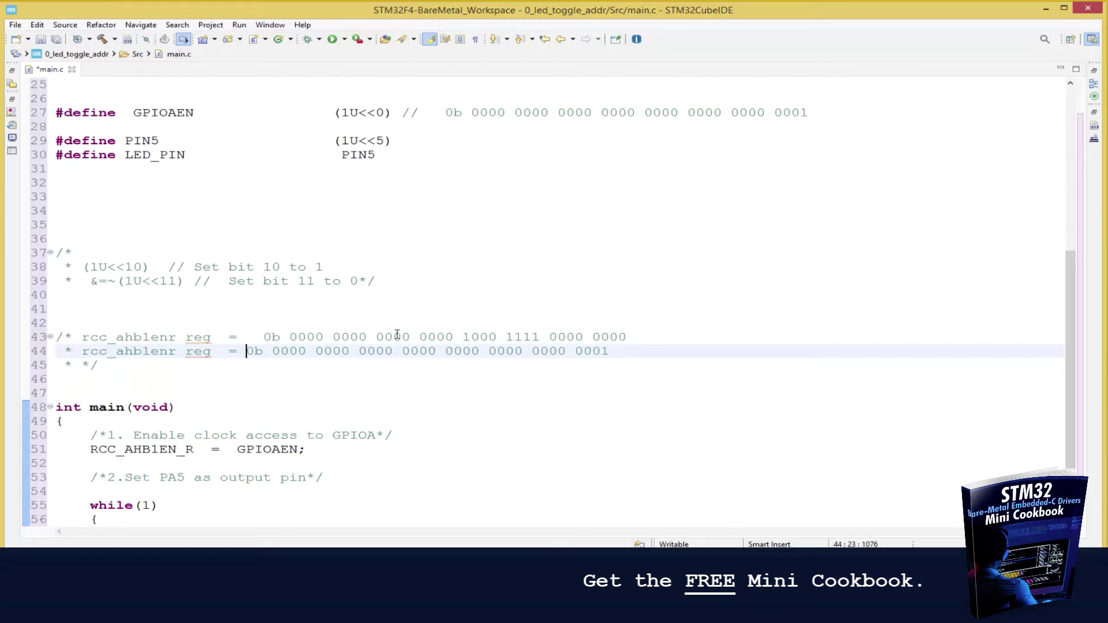
click(647, 338)
key(Return)
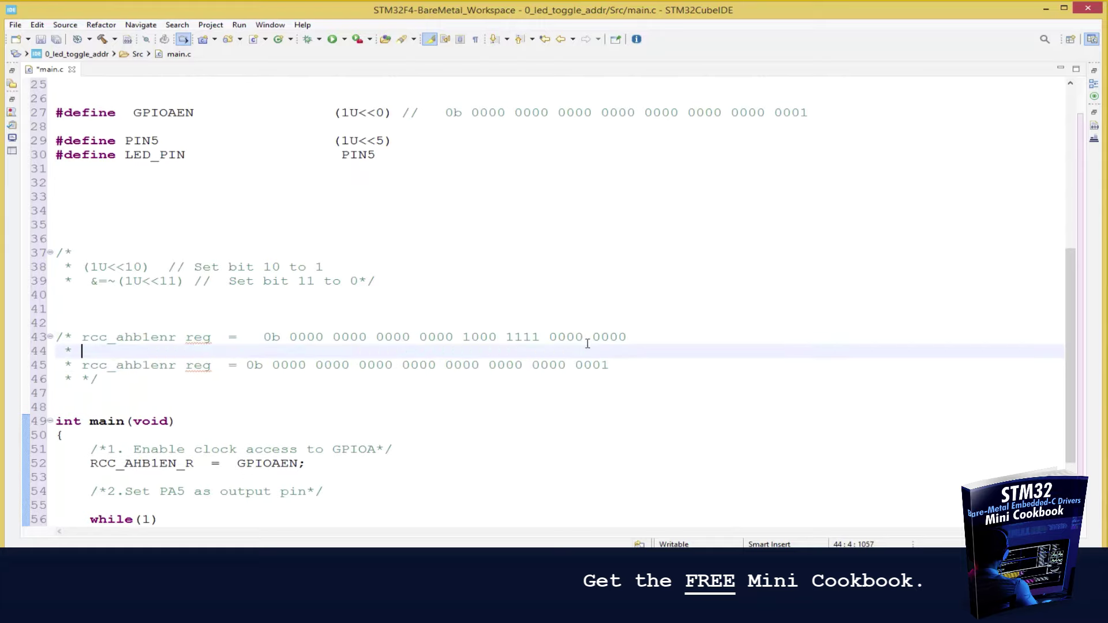
click(250, 364)
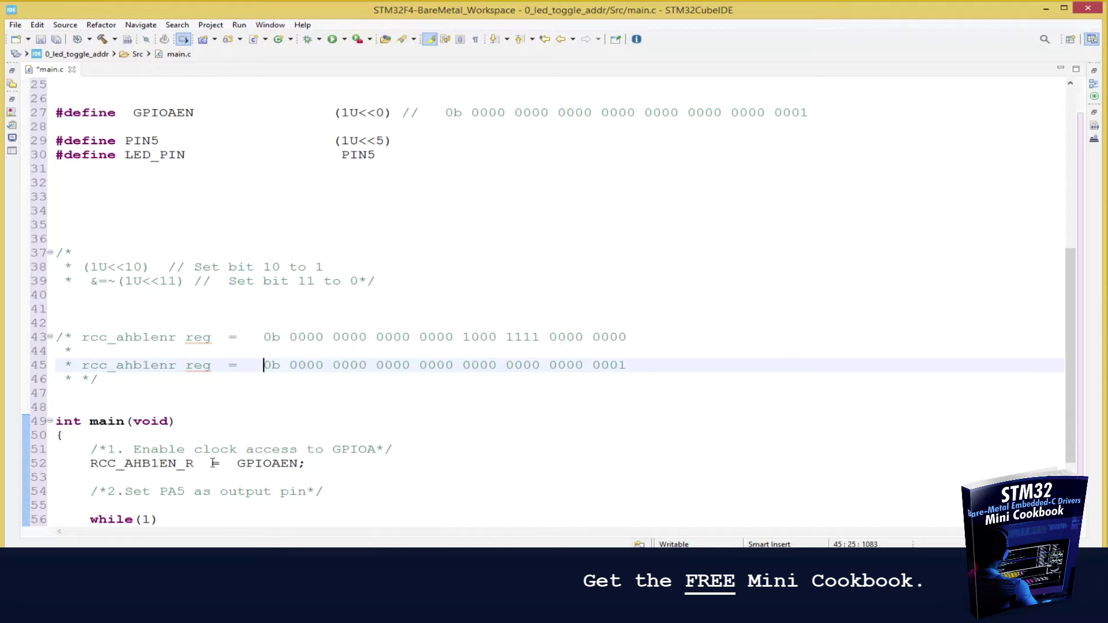
Make the clock-enable assignment |= and end the comment value in 0001.
click(212, 463)
text(|)
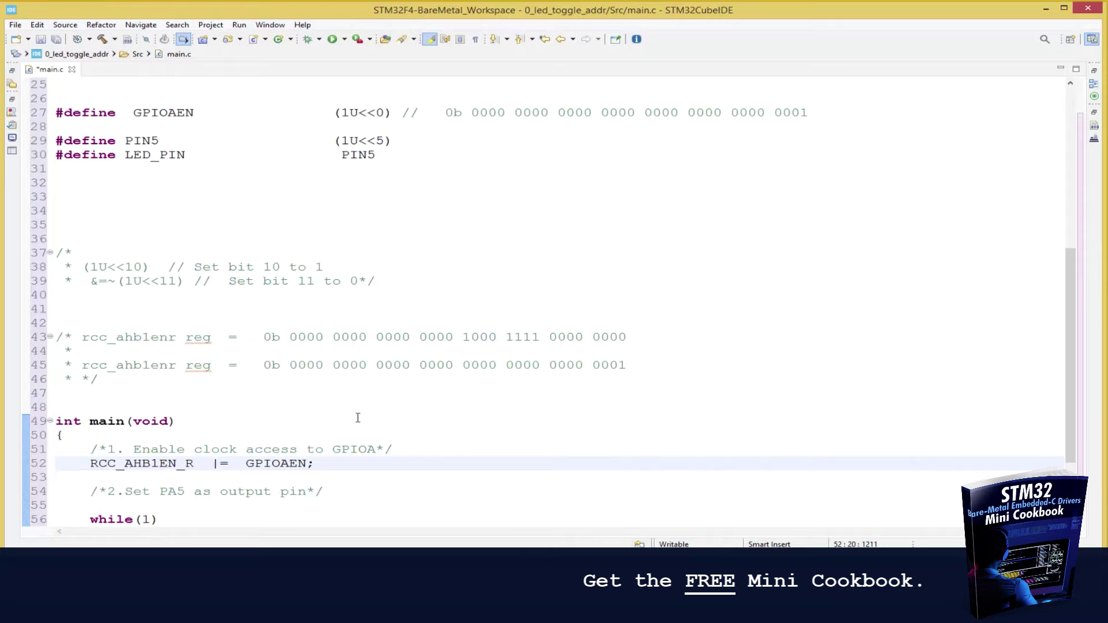
click(629, 338)
key(BackSpace)
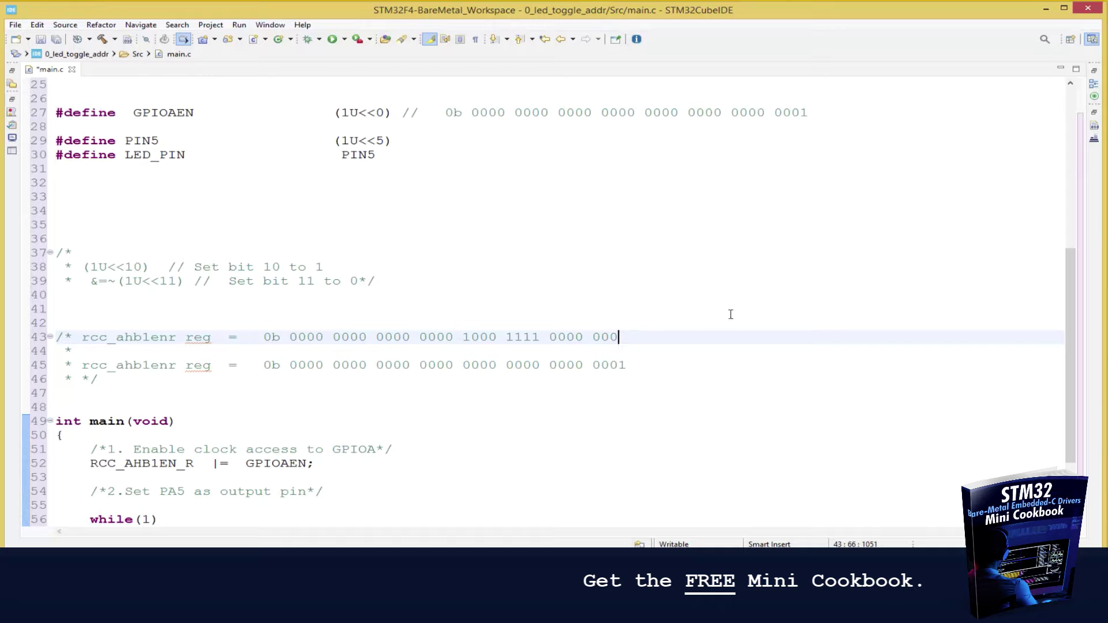
key(BackSpace)
text(01)
Remove the separate GPIOAEN mask line and highlight the OR in |=.
triple_click(609, 365)
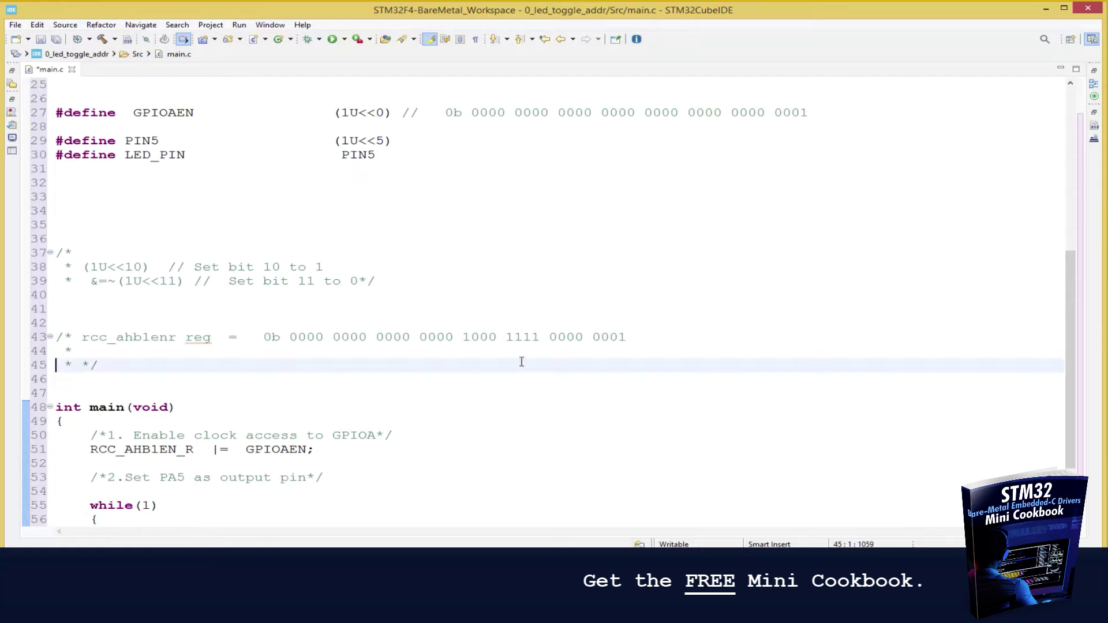
drag(566, 337, 395, 336)
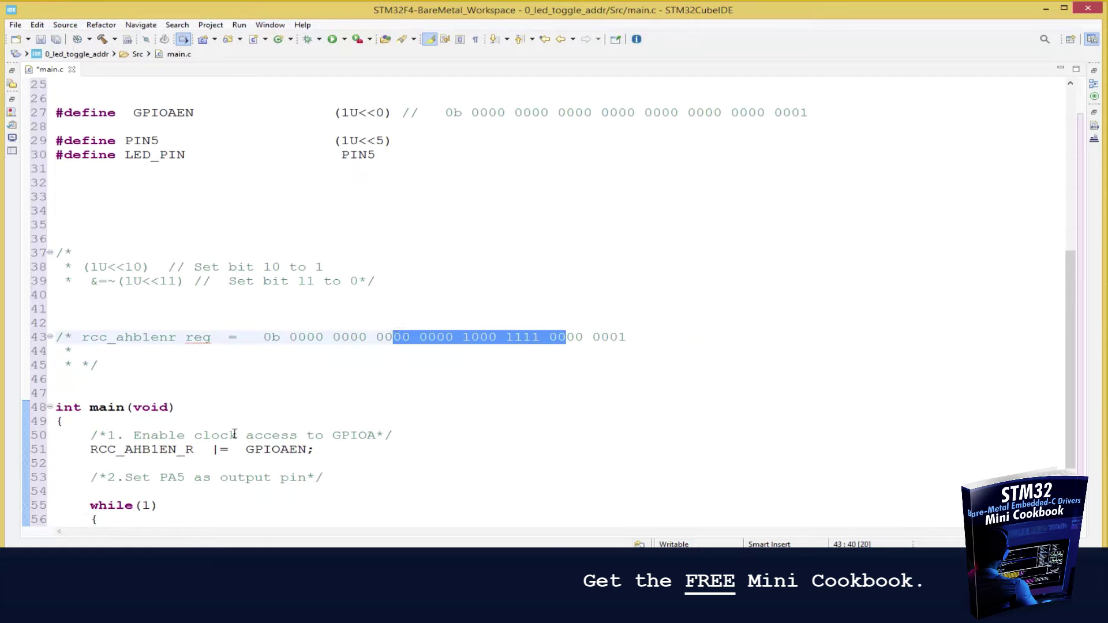
click(210, 450)
drag(210, 450, 219, 450)
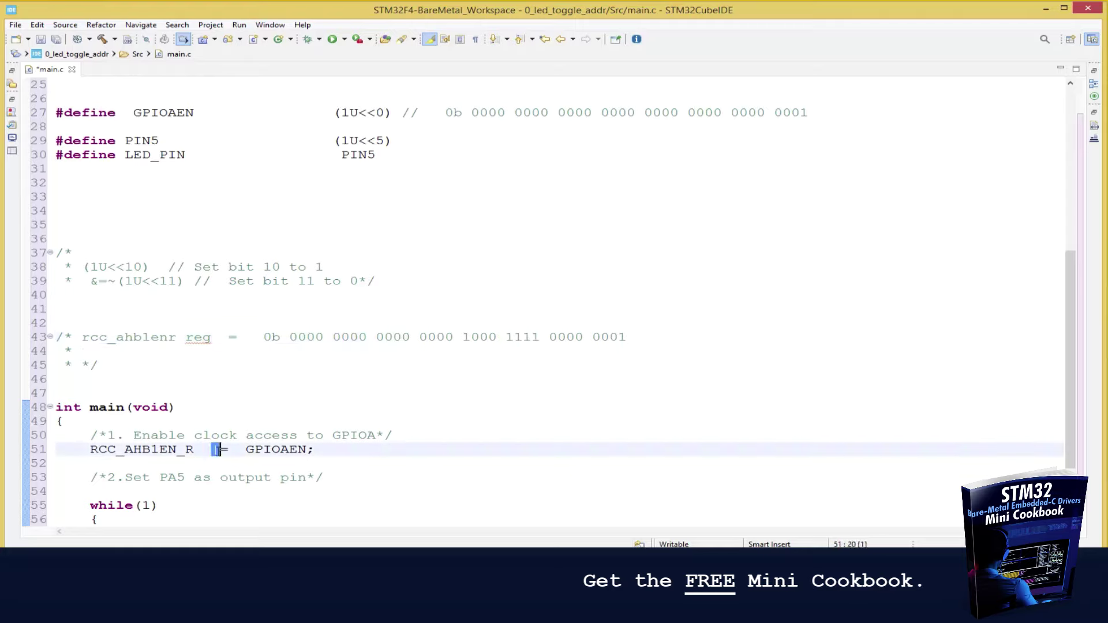
Review the &=~ example, then delete the rcc_ahb1enr comment block on lines 43-45.
click(112, 281)
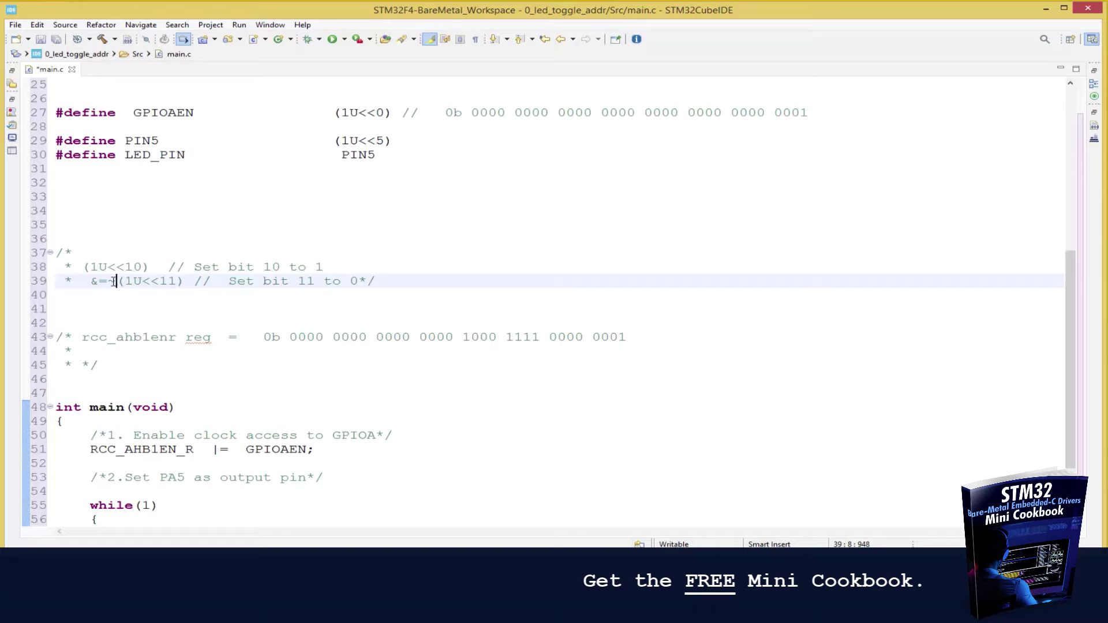
drag(115, 281, 90, 283)
drag(128, 378, 47, 324)
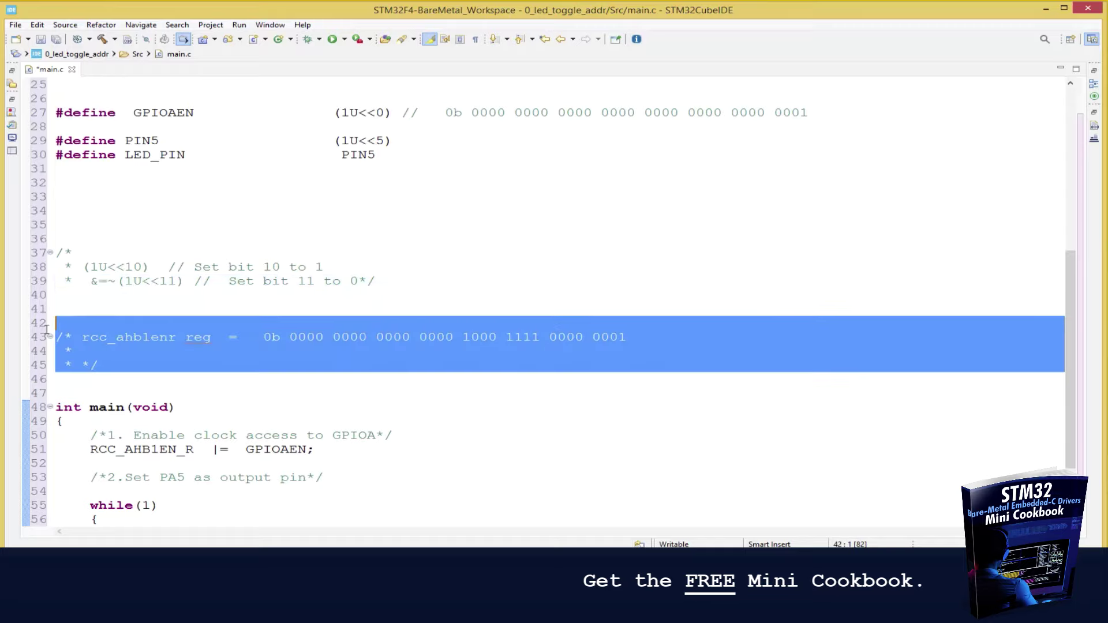
key(Delete)
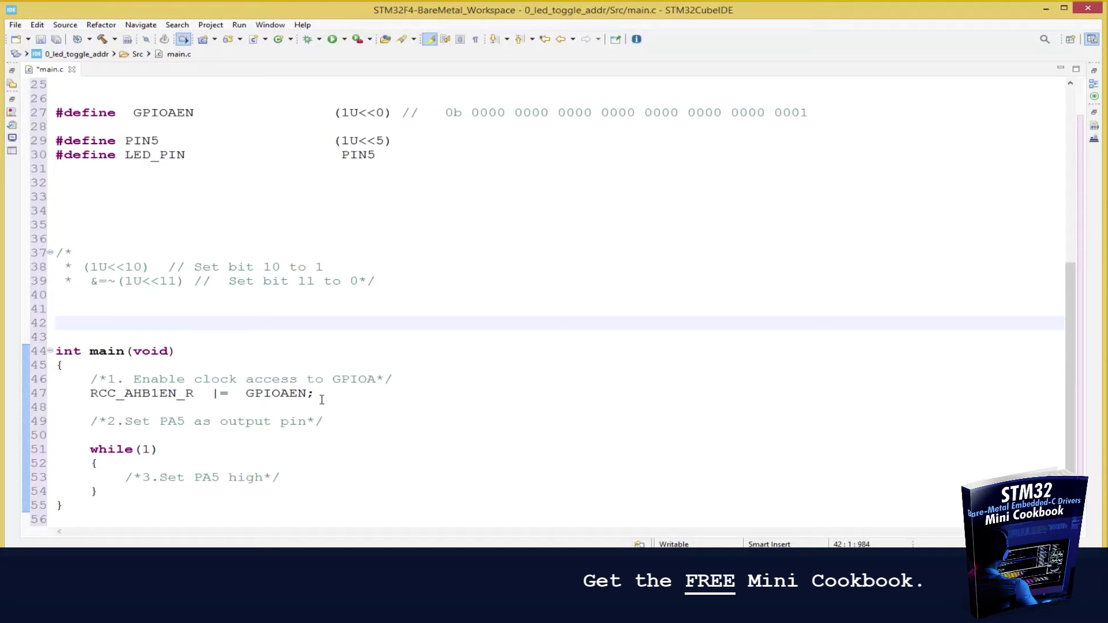
Put GPIOA_MODE_R on a new line 50 under the PA5 output-pin comment.
triple_click(296, 421)
scroll(296, 422, up, 8)
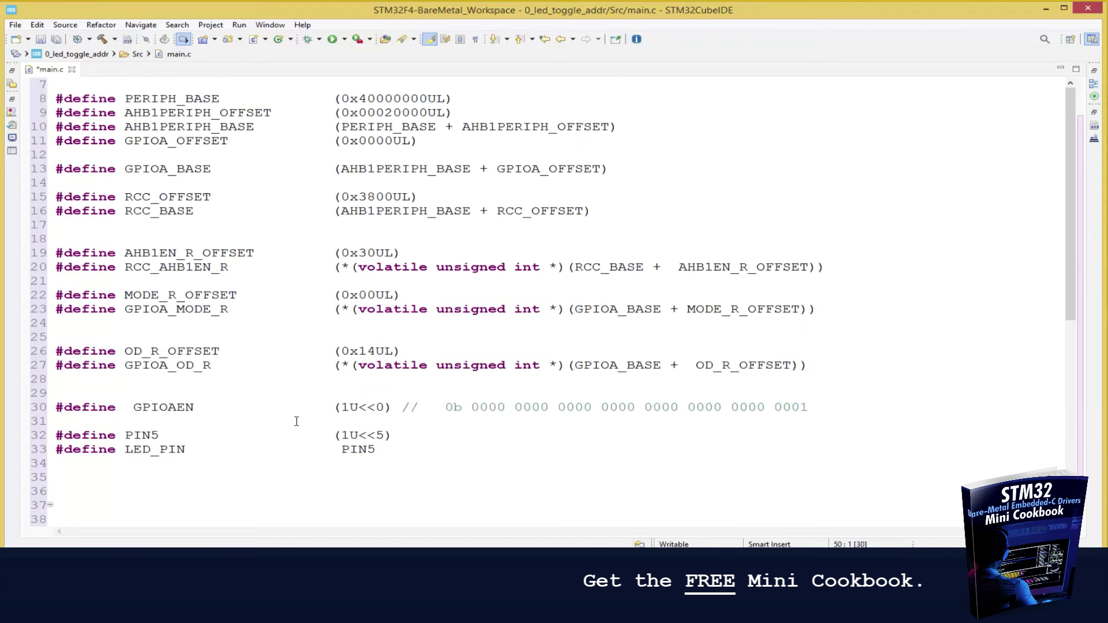
double_click(212, 350)
key(ctrl+c)
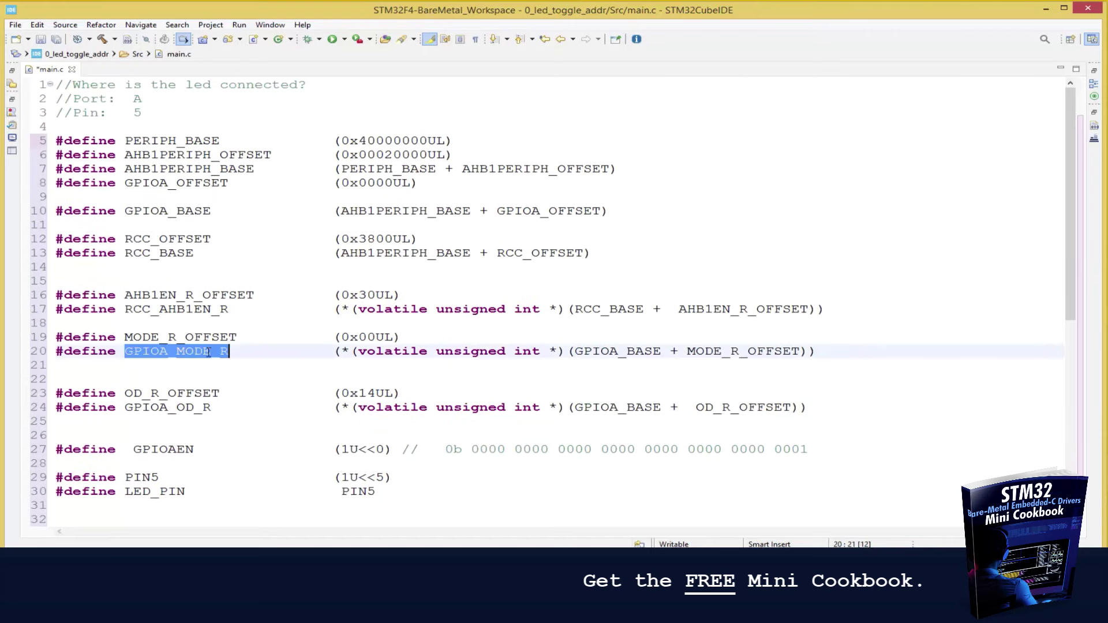
scroll(234, 390, down, 1)
scroll(256, 439, down, 8)
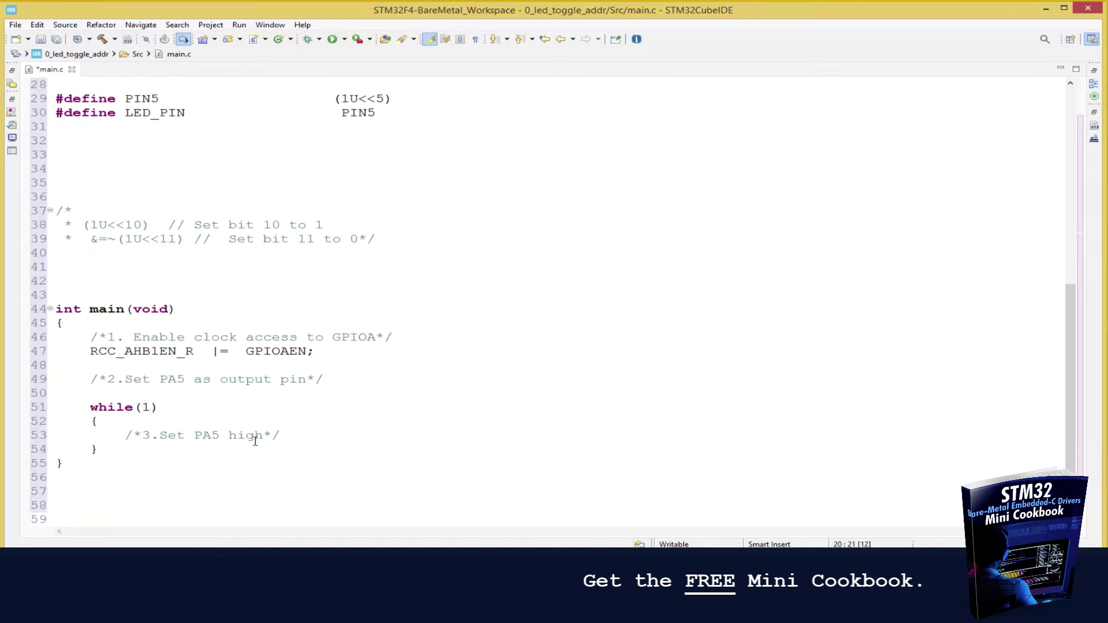
click(348, 384)
key(Return)
key(ctrl+v)
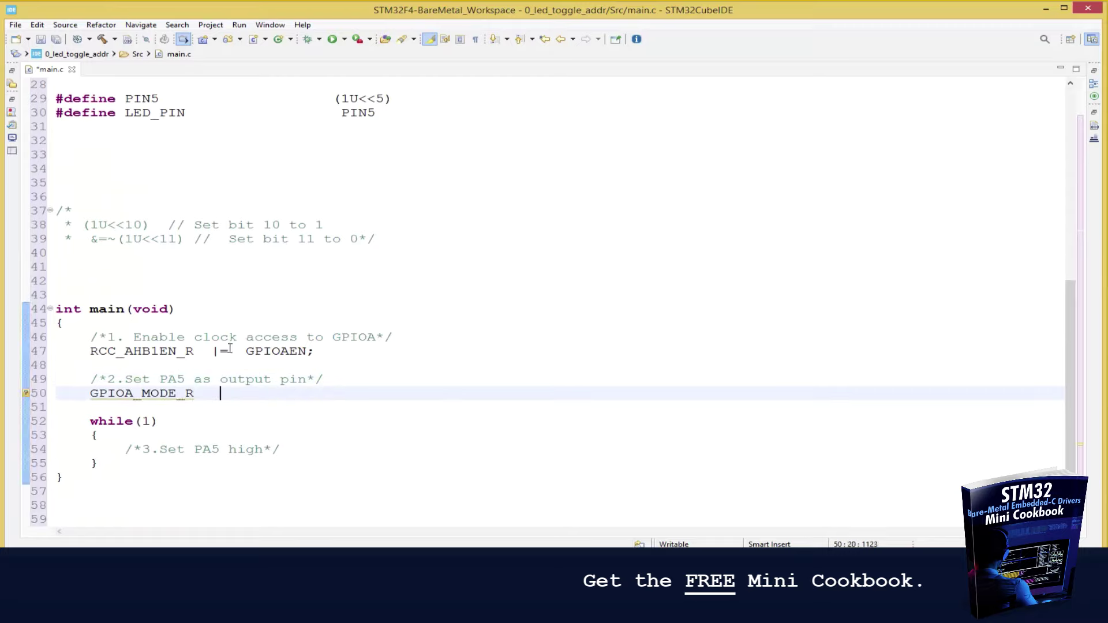
text(|)
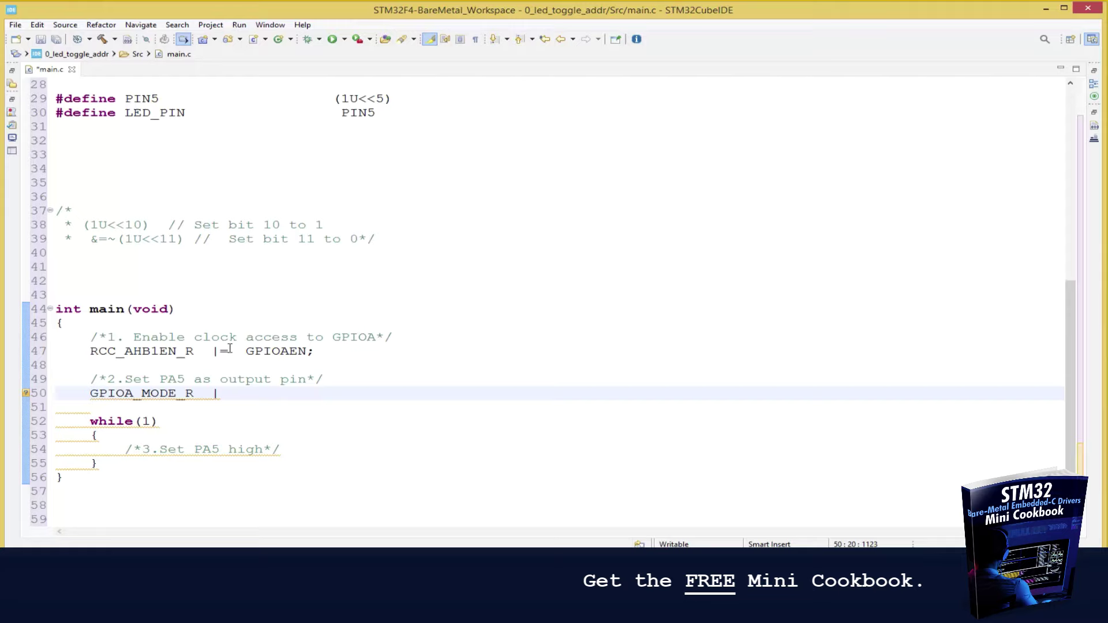
text(=)
Complete line 50 as GPIOA_MODE_R |= (1U<<10); // Set bit 10 to 1.
drag(344, 225, 91, 225)
click(373, 240)
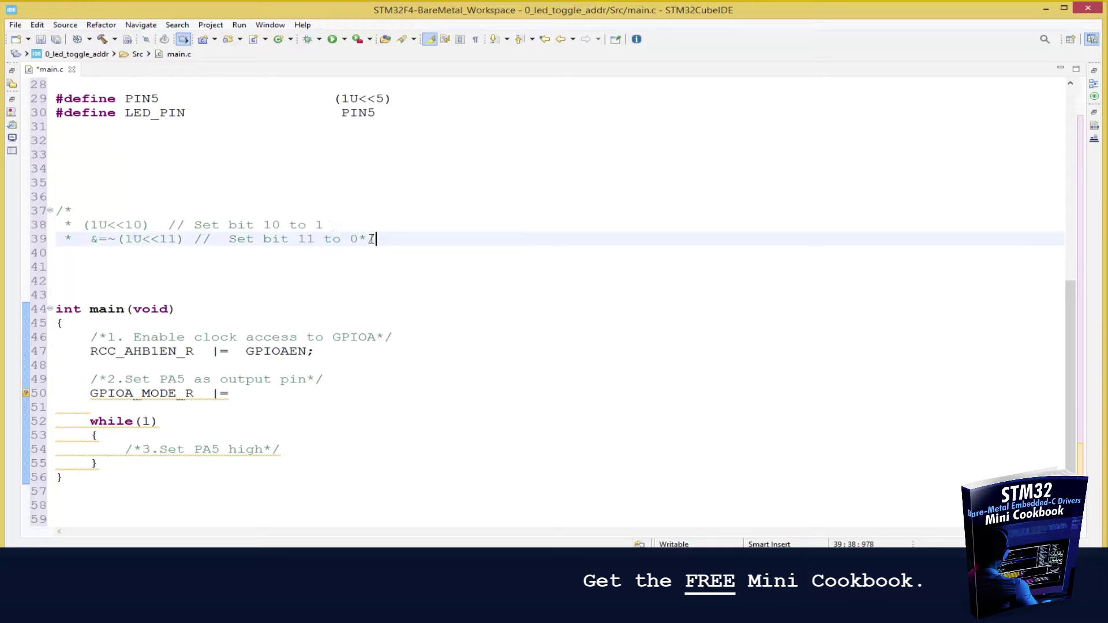
drag(324, 225, 83, 229)
key(ctrl+c)
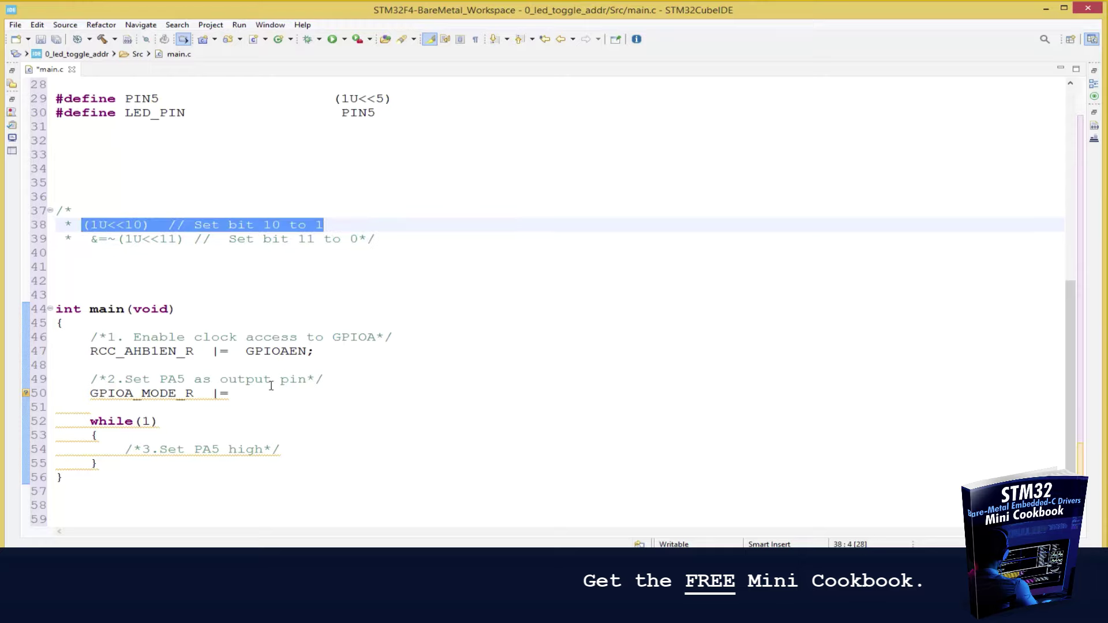
click(269, 390)
key(ctrl+v)
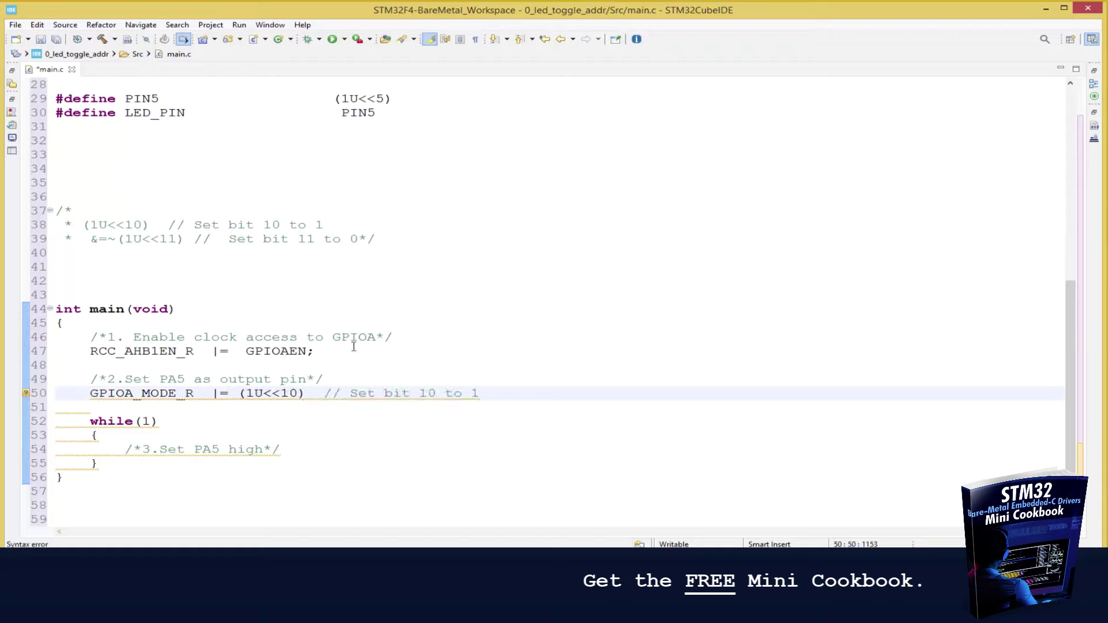
key(Return)
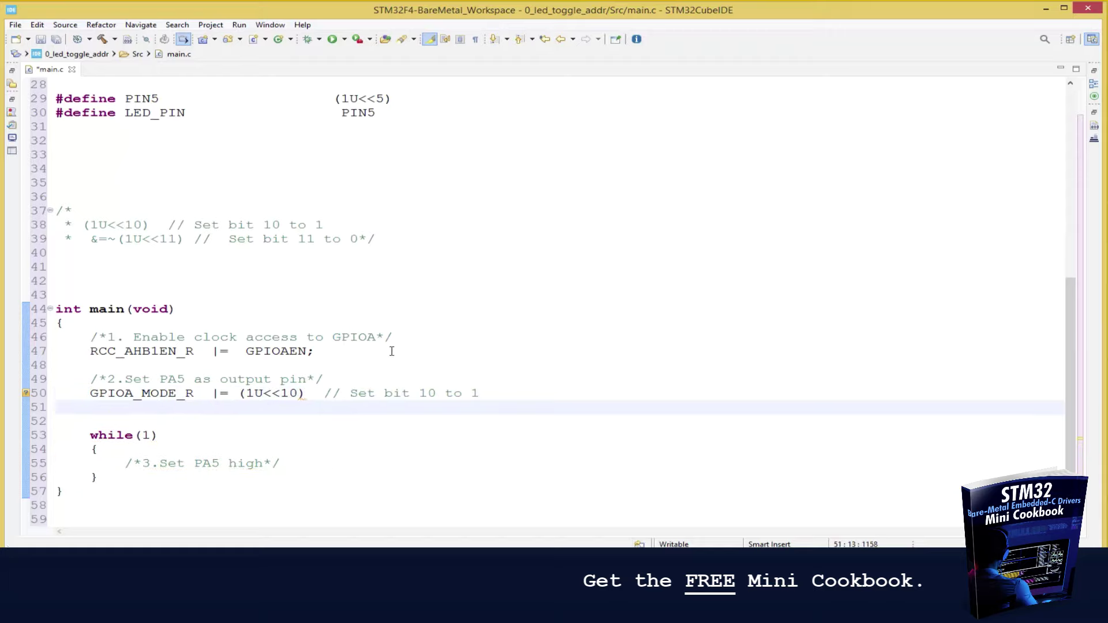
key(BackSpace)
key(BackSpace)
click(310, 393)
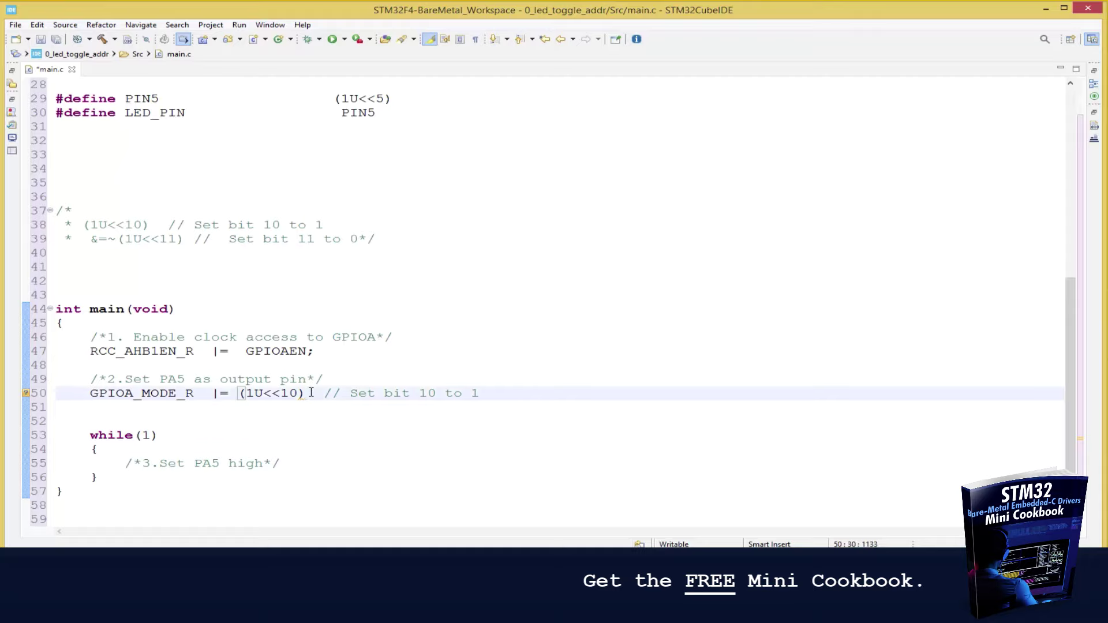
text(;)
Write GPIOA_MODE_R &=~(1U<<11); // Set bit 11 to 0 on line 51.
drag(202, 394, 86, 395)
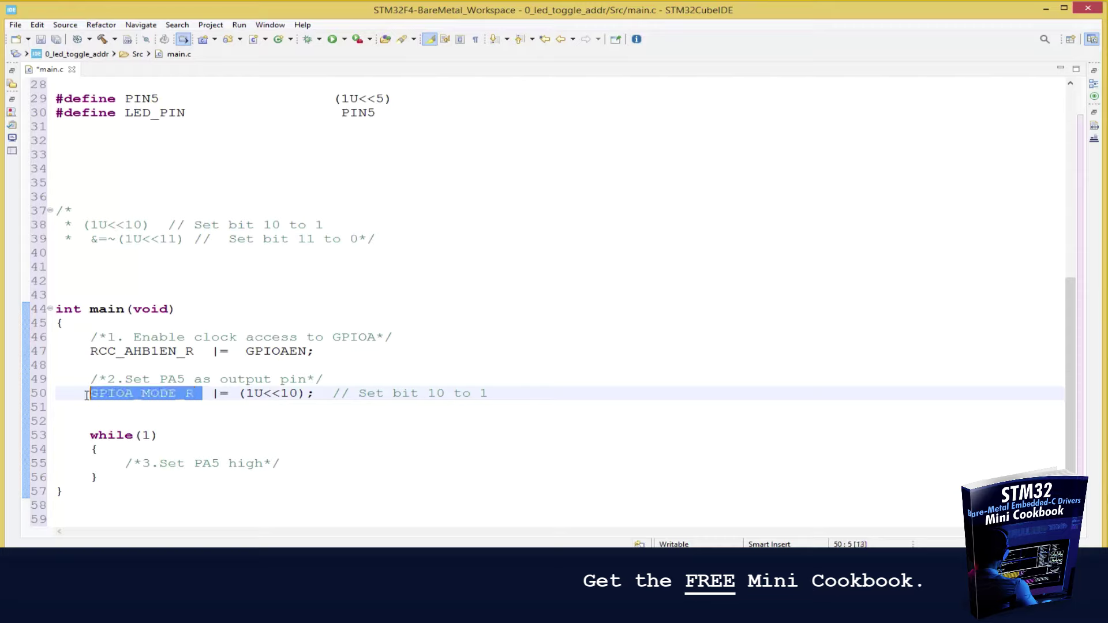
key(ctrl+c)
click(98, 406)
key(ctrl+v)
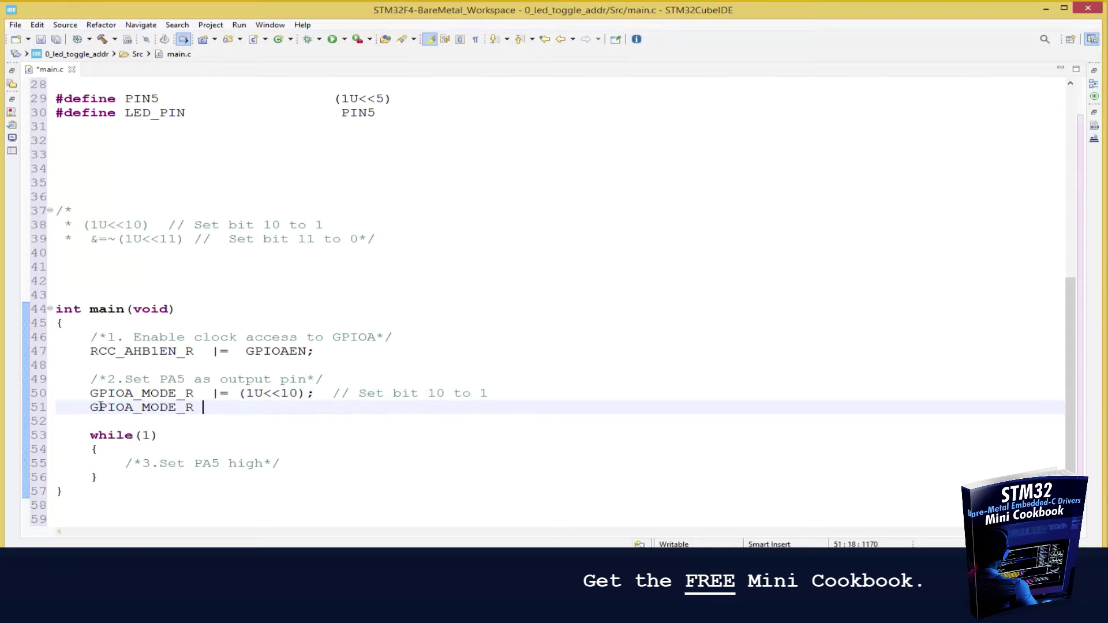
drag(390, 237, 92, 240)
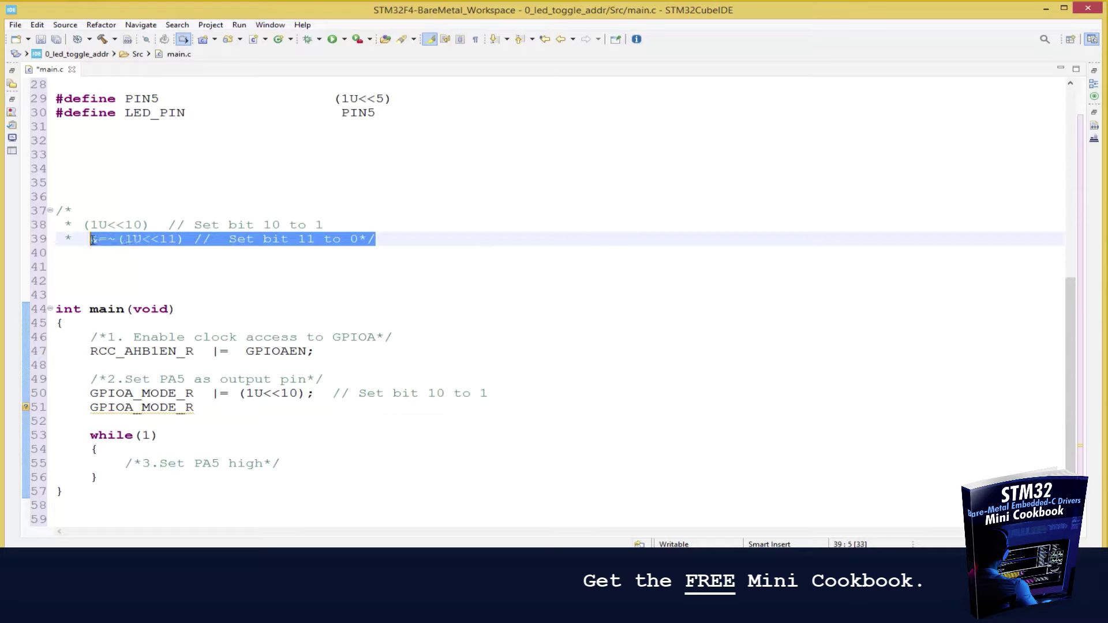
key(ctrl+c)
click(225, 405)
key(ctrl+v)
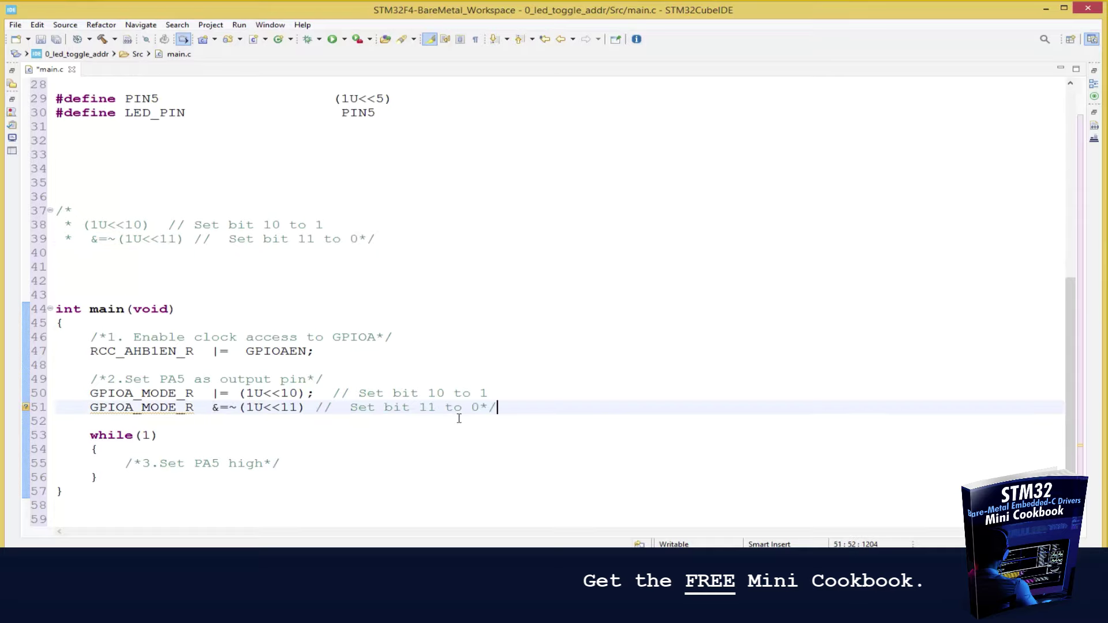
key(BackSpace)
key(BackSpace)
click(307, 407)
text(;)
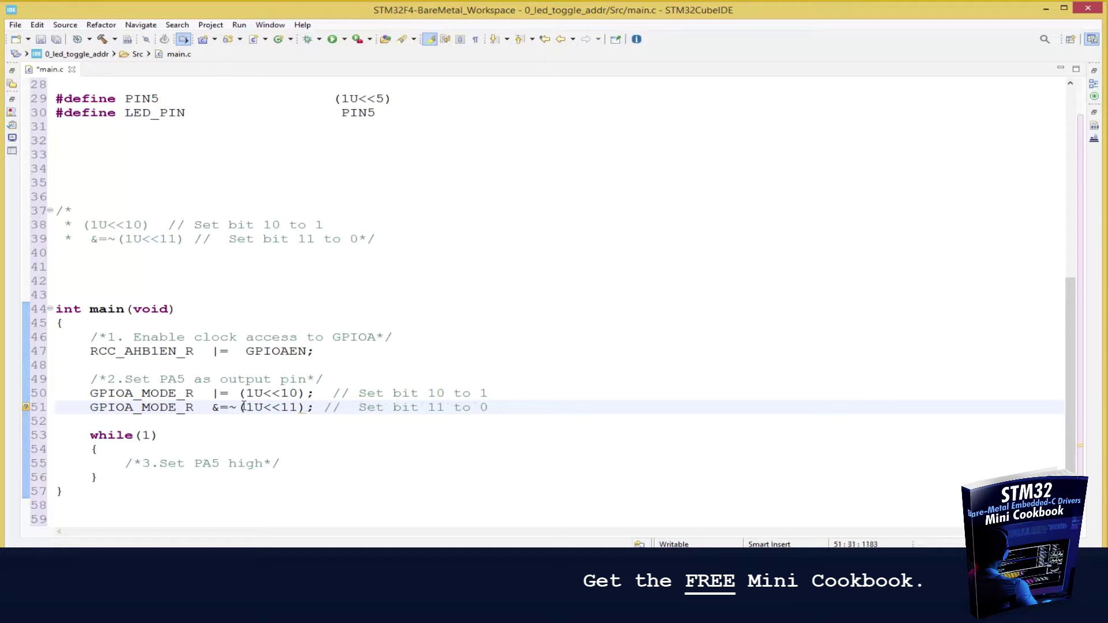
Compare the |= operator on line 50 with &=~ on line 51.
drag(218, 393, 211, 394)
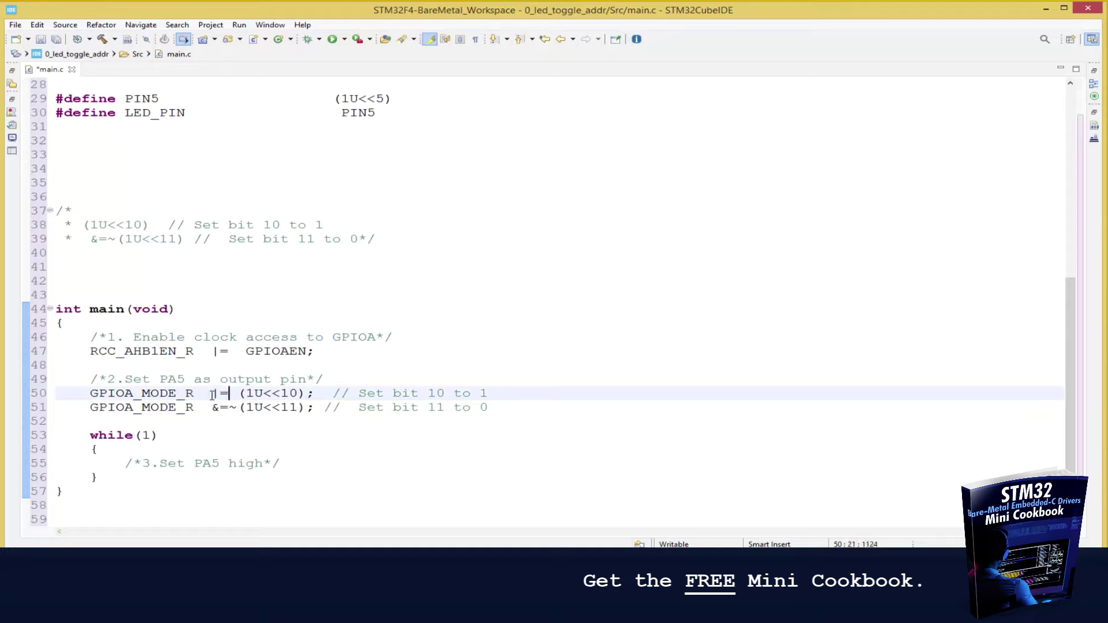
drag(230, 394, 211, 393)
drag(238, 408, 203, 407)
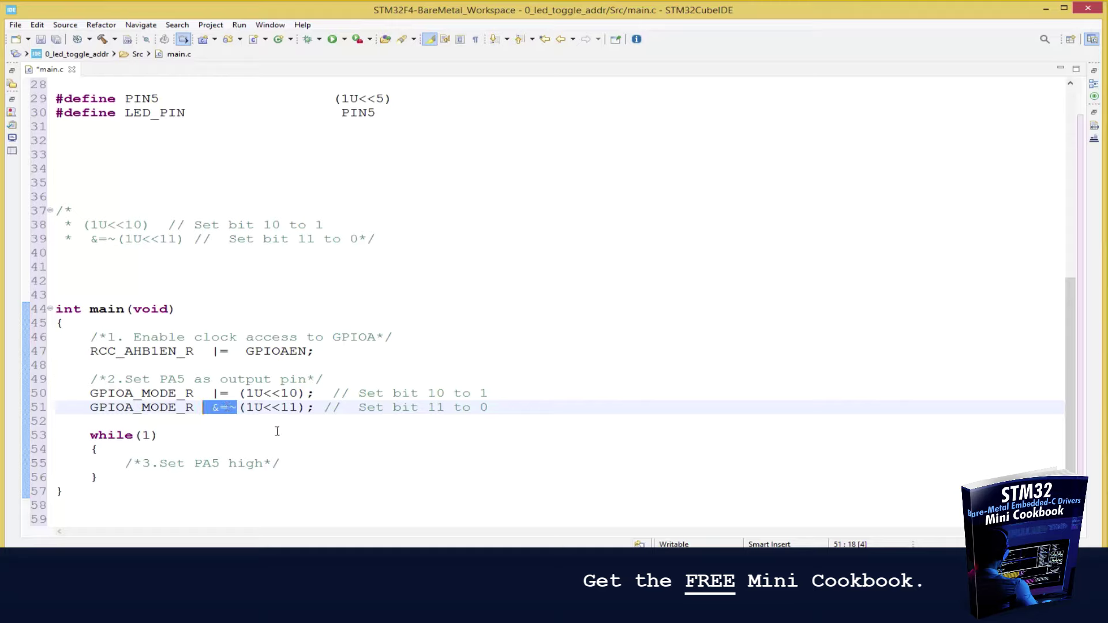
click(433, 435)
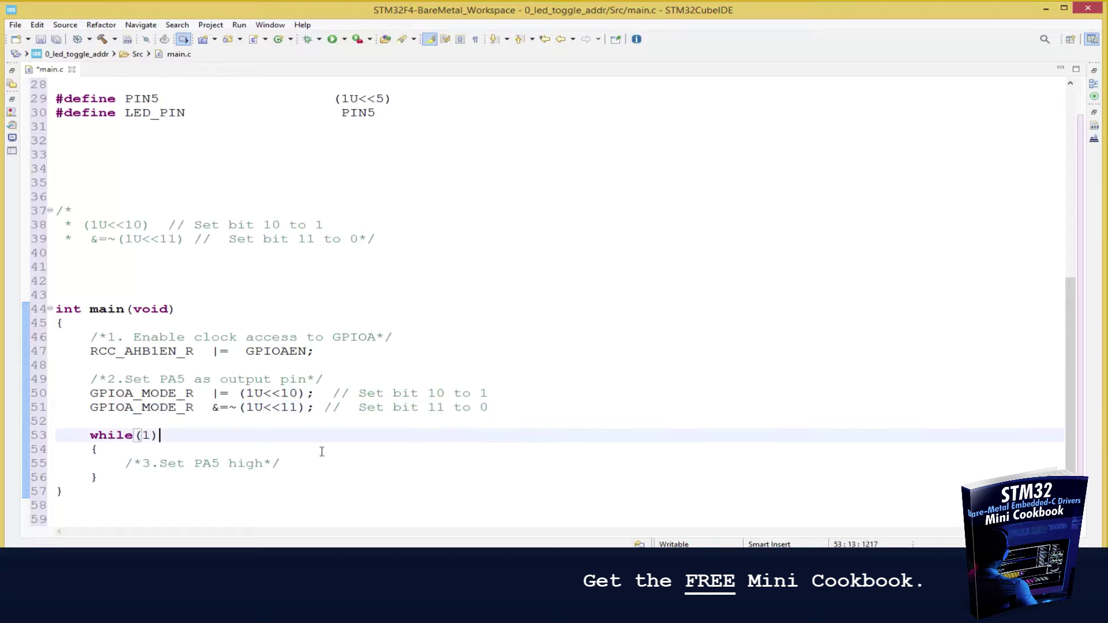
Paste GPIOA_OD_R on a new line under the Set PA5 high comment.
triple_click(261, 463)
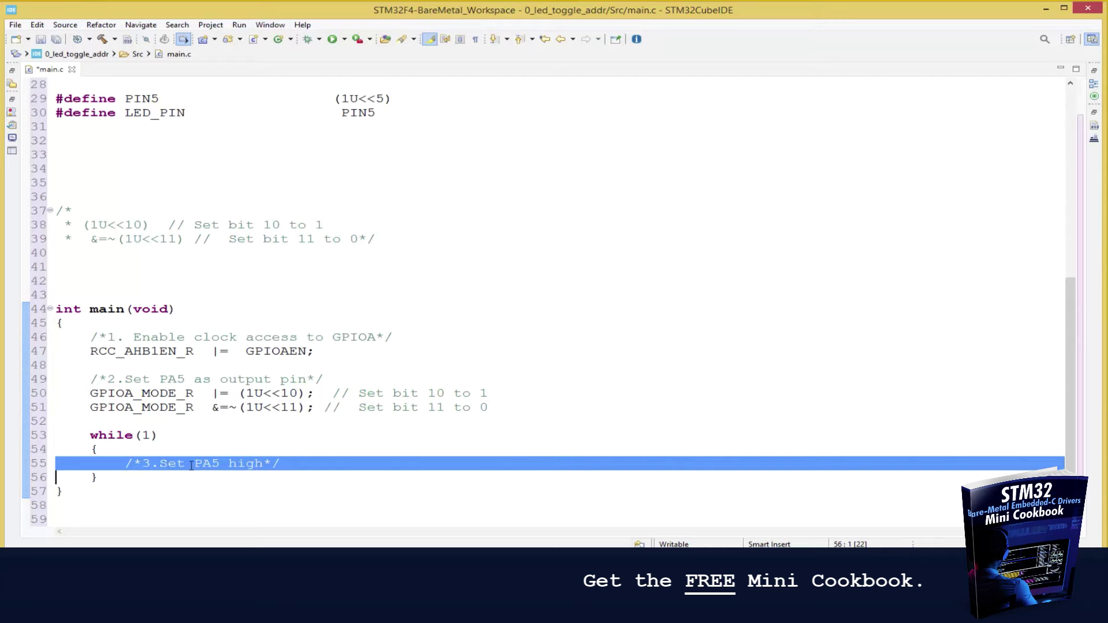
click(311, 460)
scroll(310, 450, up, 4)
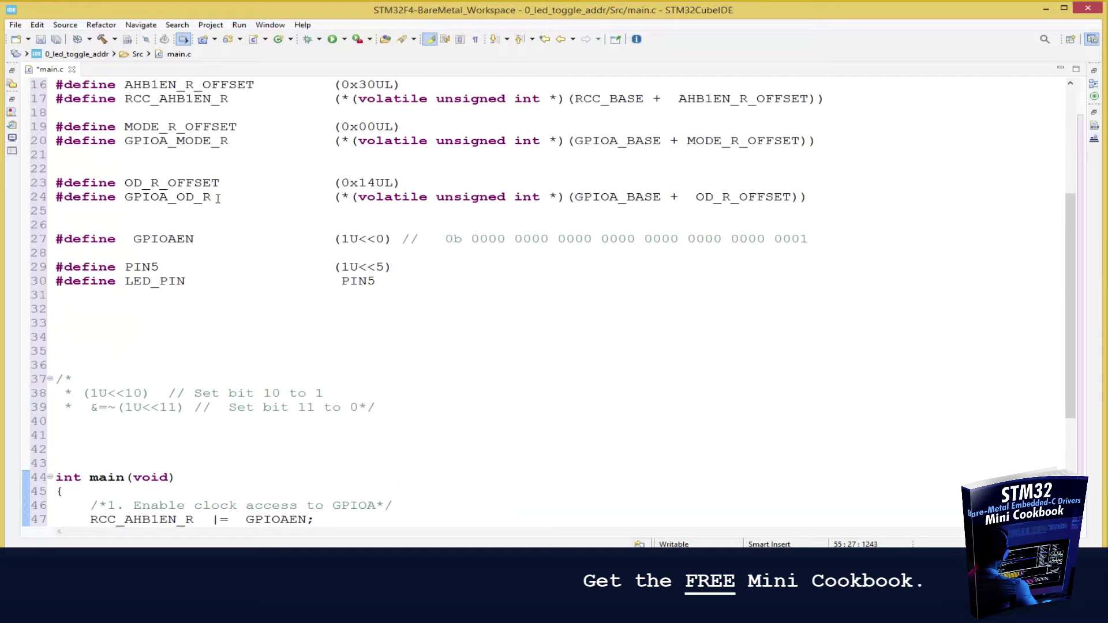
drag(218, 197, 127, 197)
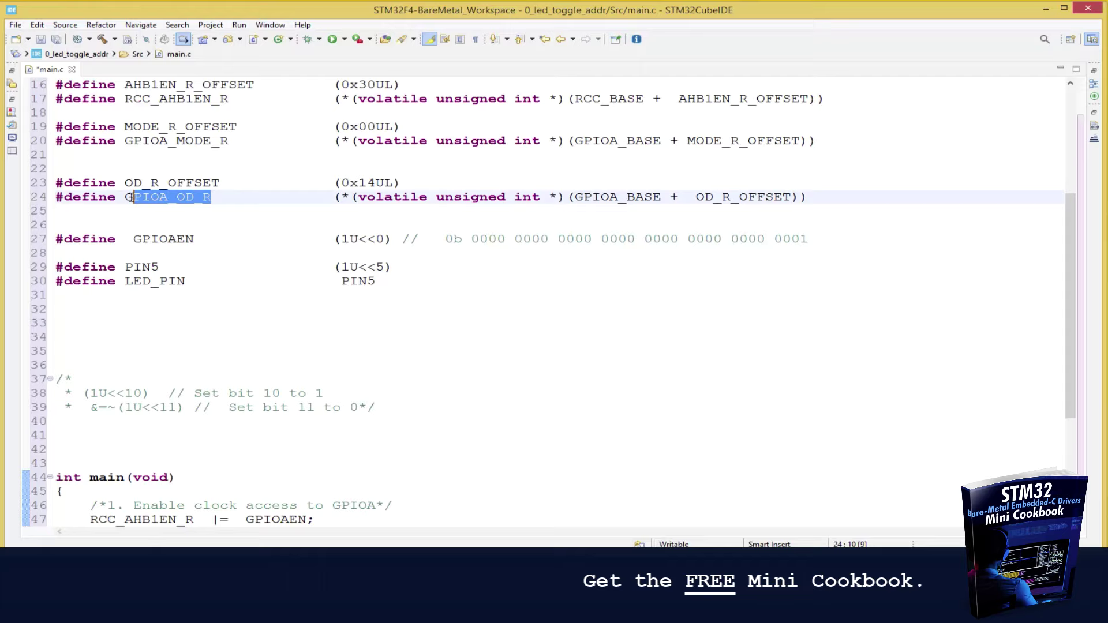
scroll(148, 225, down, 5)
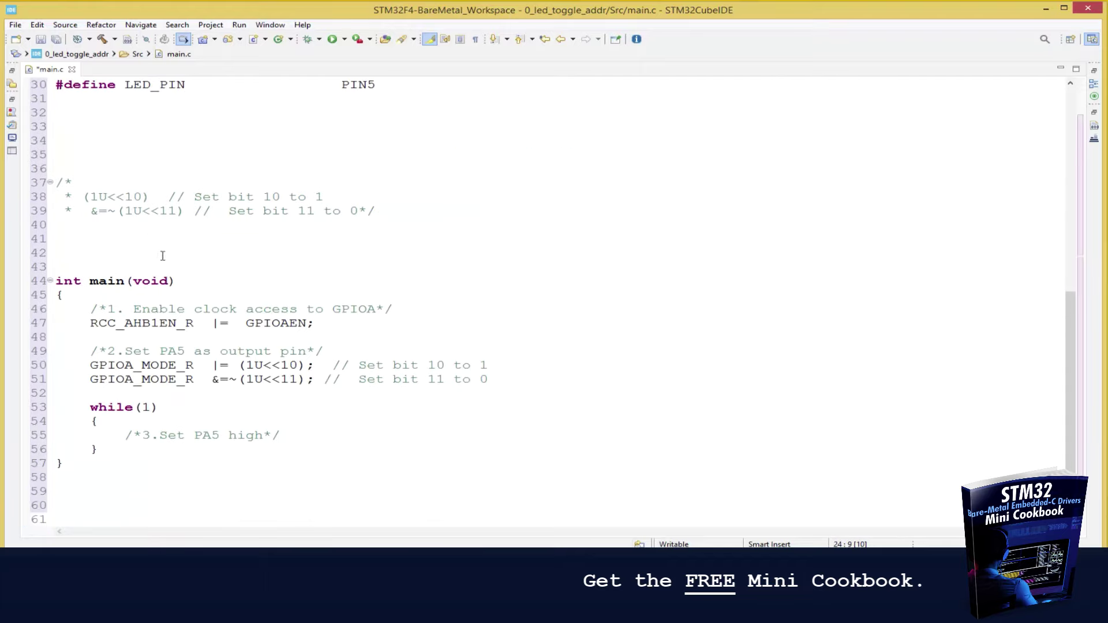
click(285, 430)
key(Return)
key(ctrl+v)
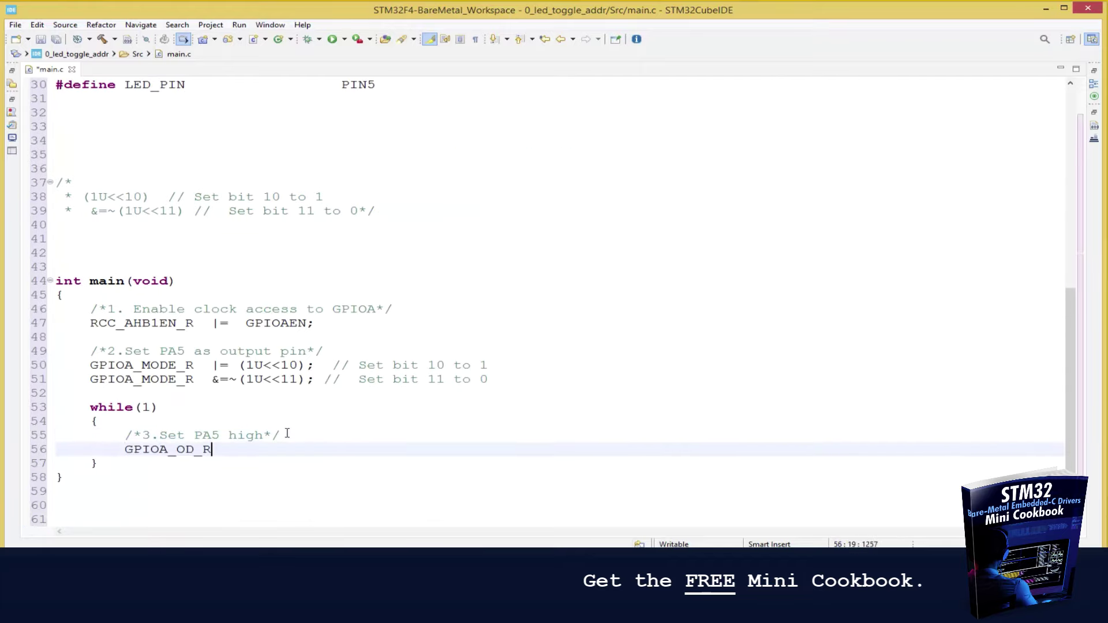
text(|=)
scroll(339, 345, up, 1)
scroll(340, 345, up, 5)
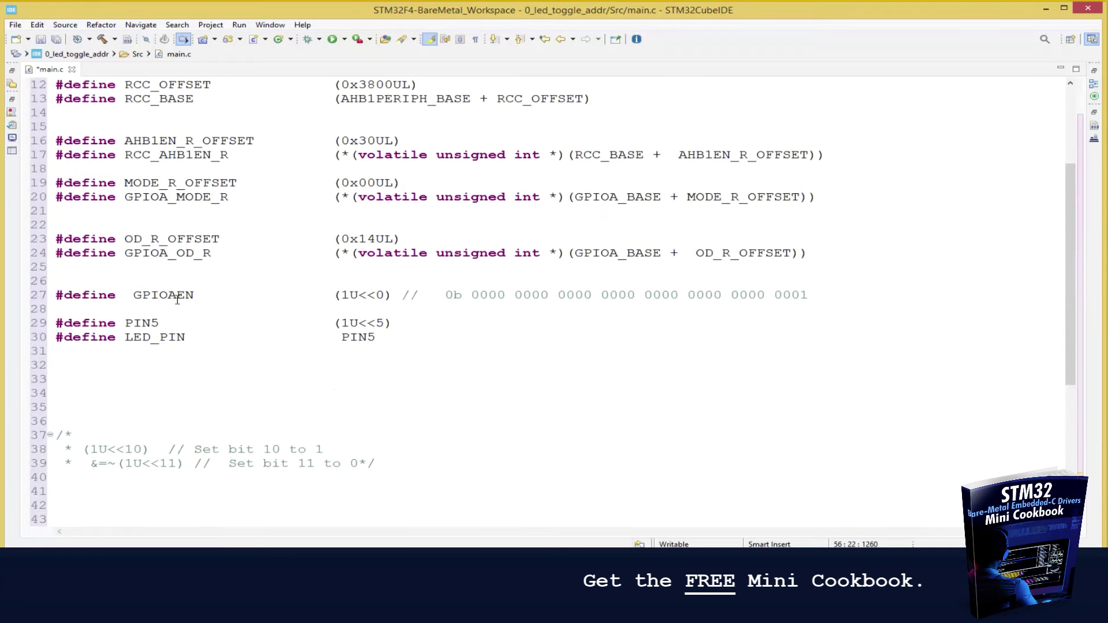
Finish the statement as GPIOA_OD_R |= LED_PIN;.
double_click(152, 338)
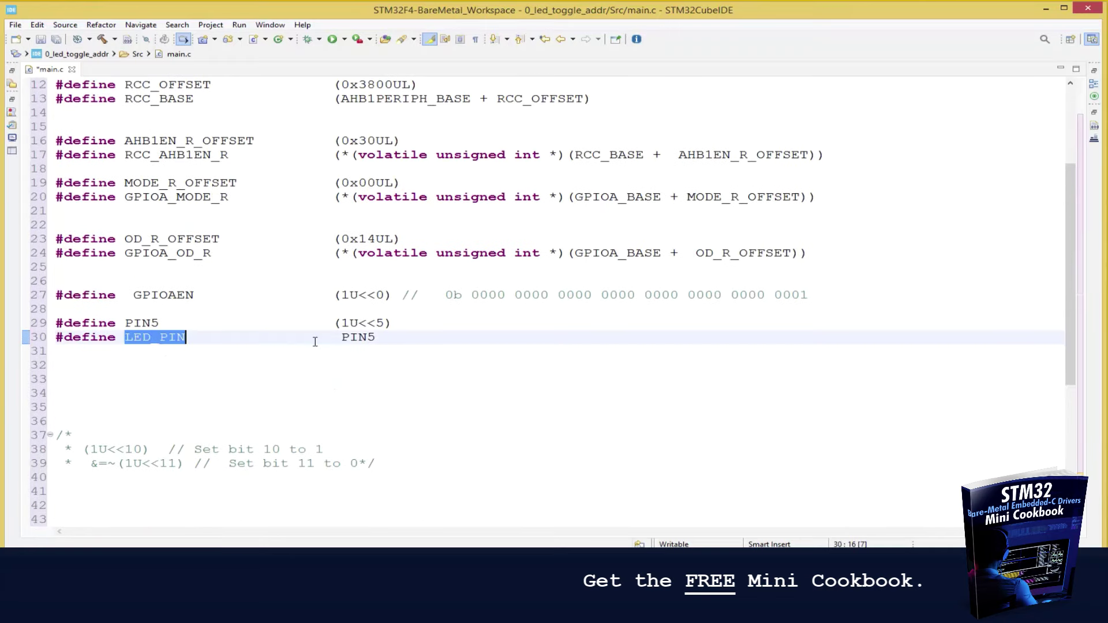
scroll(299, 398, down, 6)
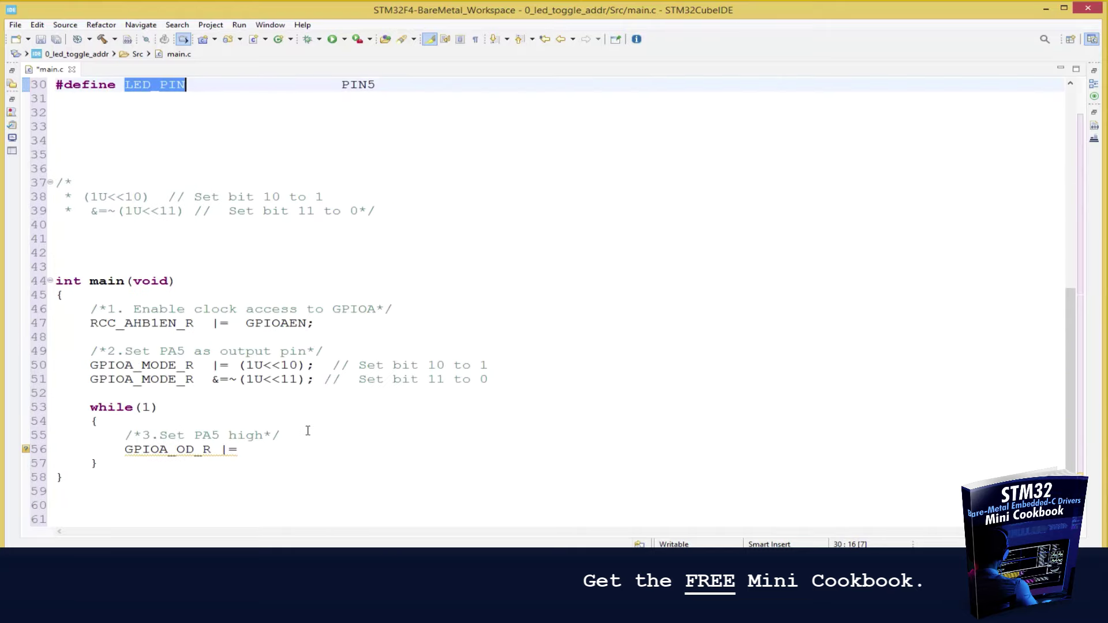
click(258, 447)
key(ctrl+v)
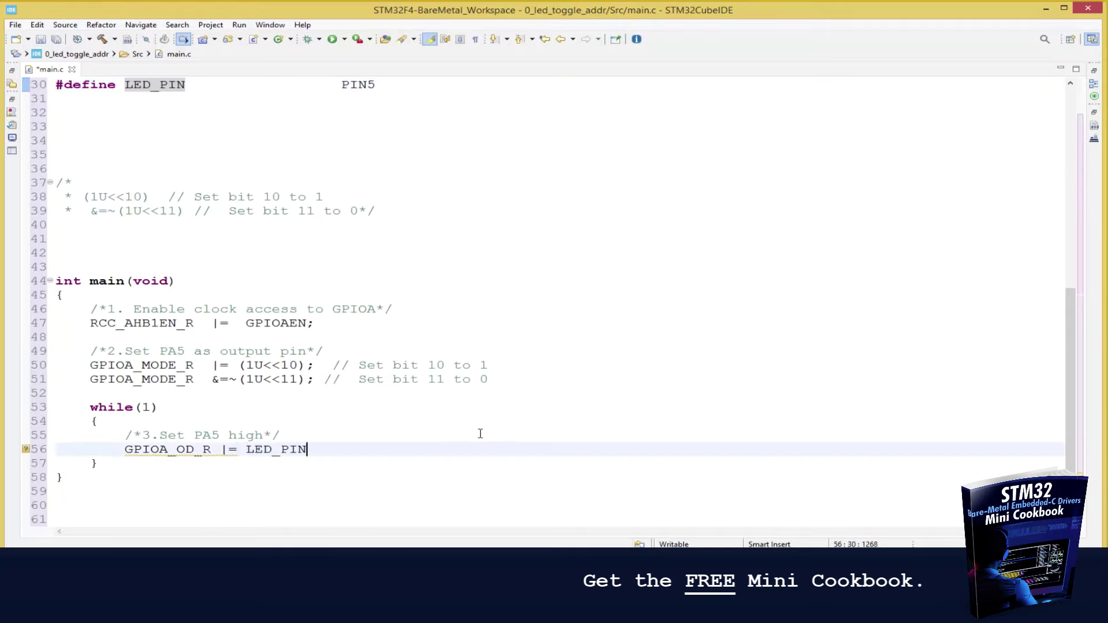
text(;)
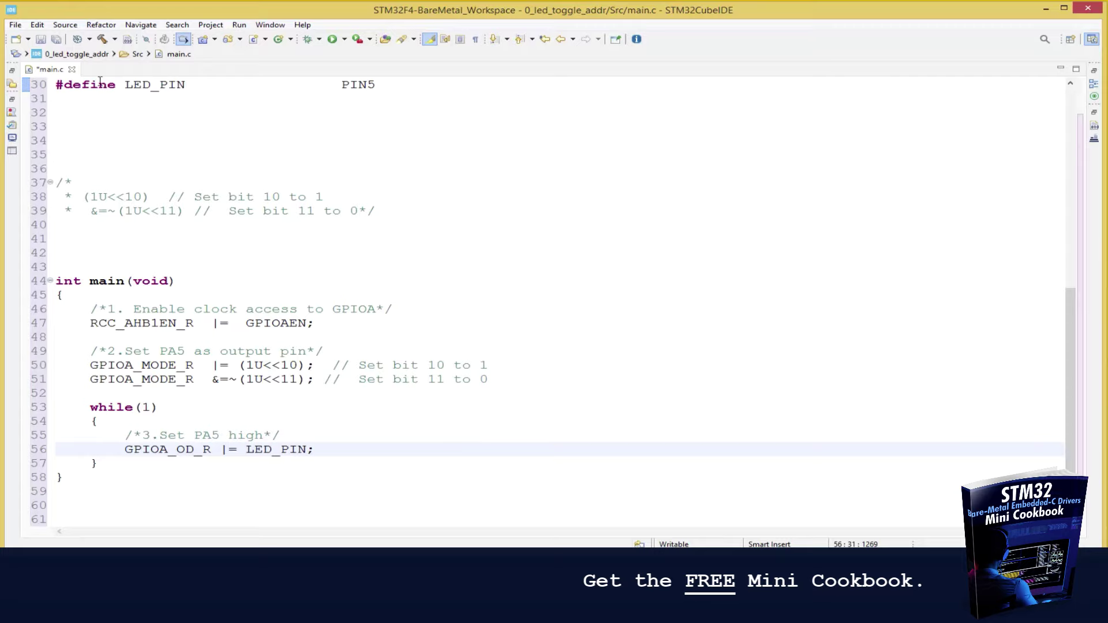
Save main.c and build 0_led_toggle_addr with 0 errors and 0 warnings.
click(12, 72)
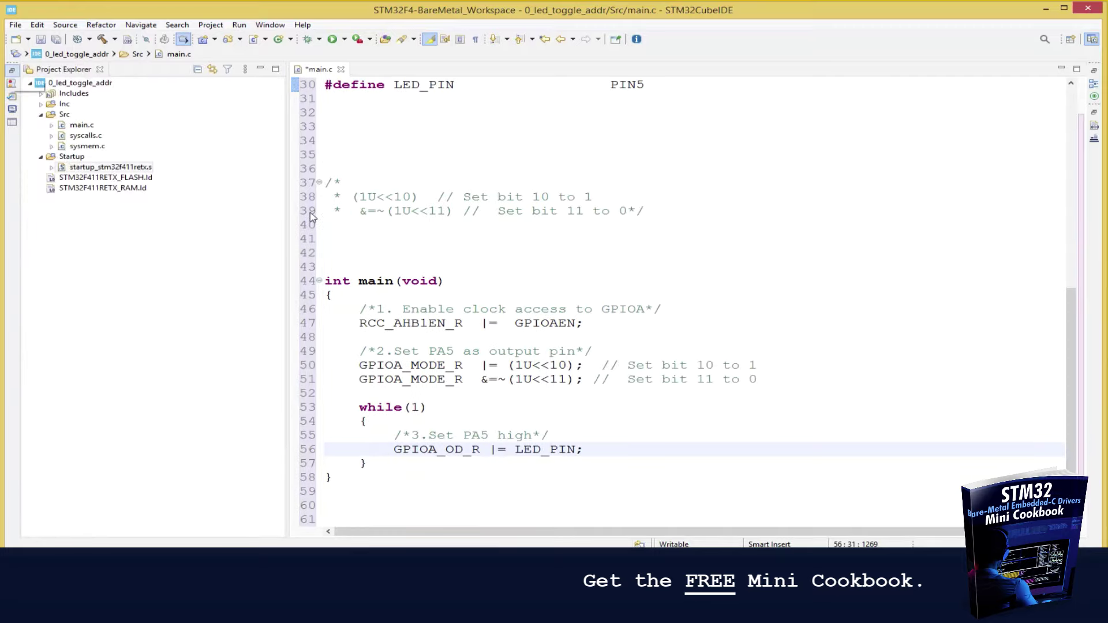
click(679, 271)
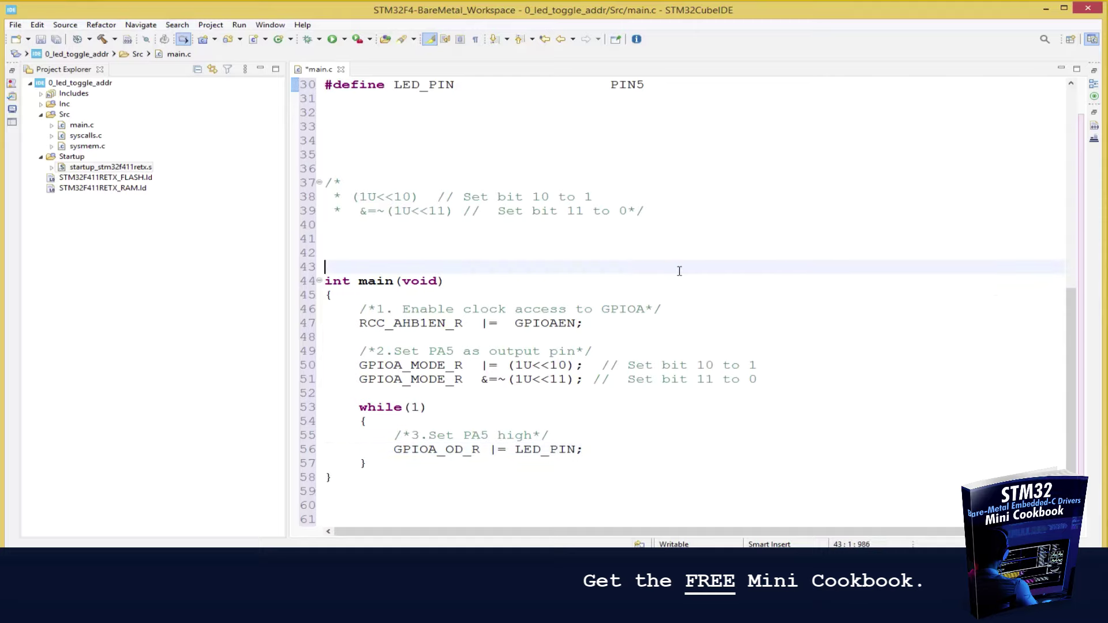
key(ctrl+s)
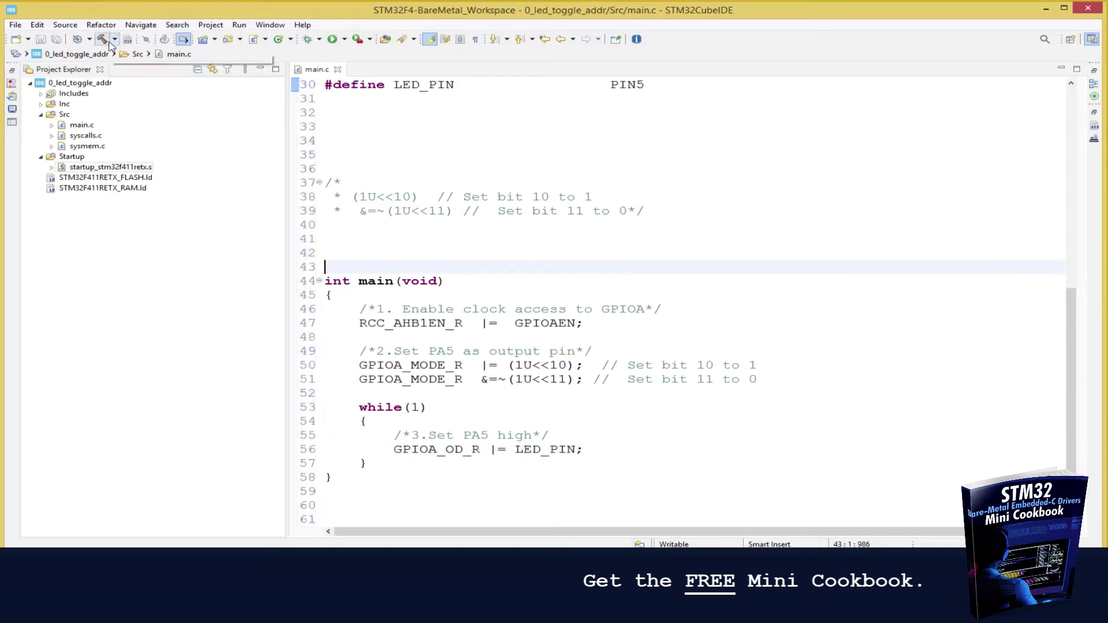
click(108, 43)
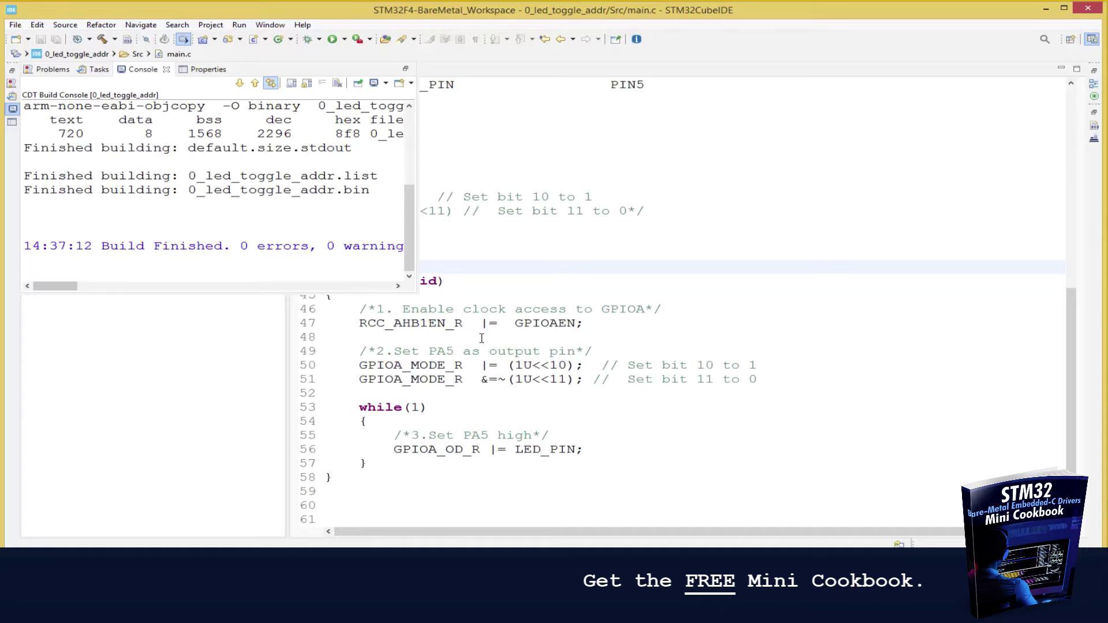
click(557, 298)
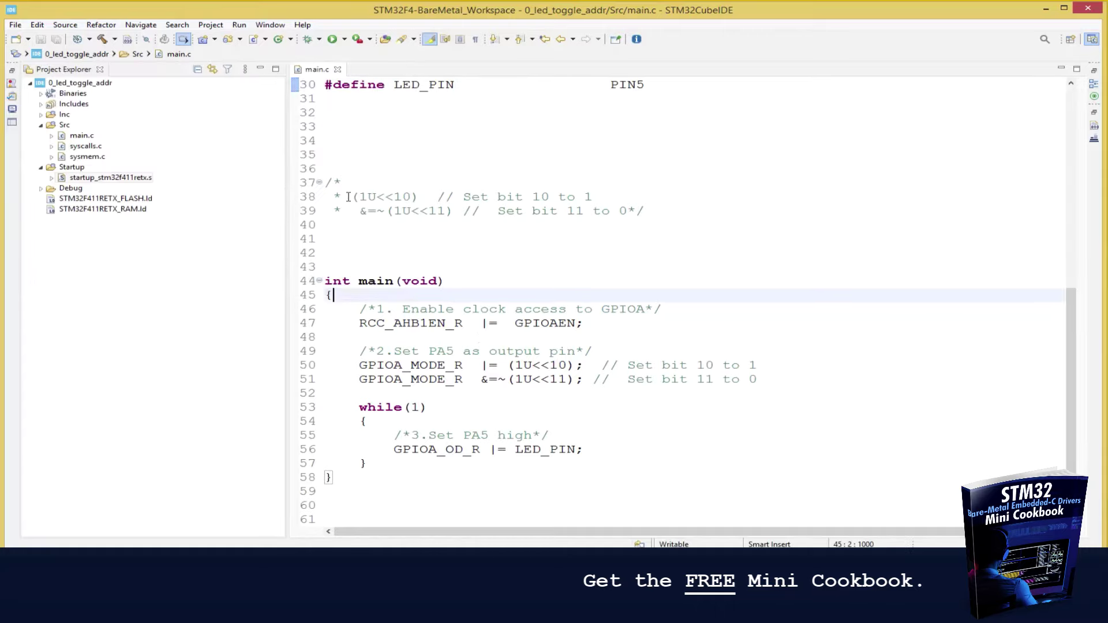
click(334, 41)
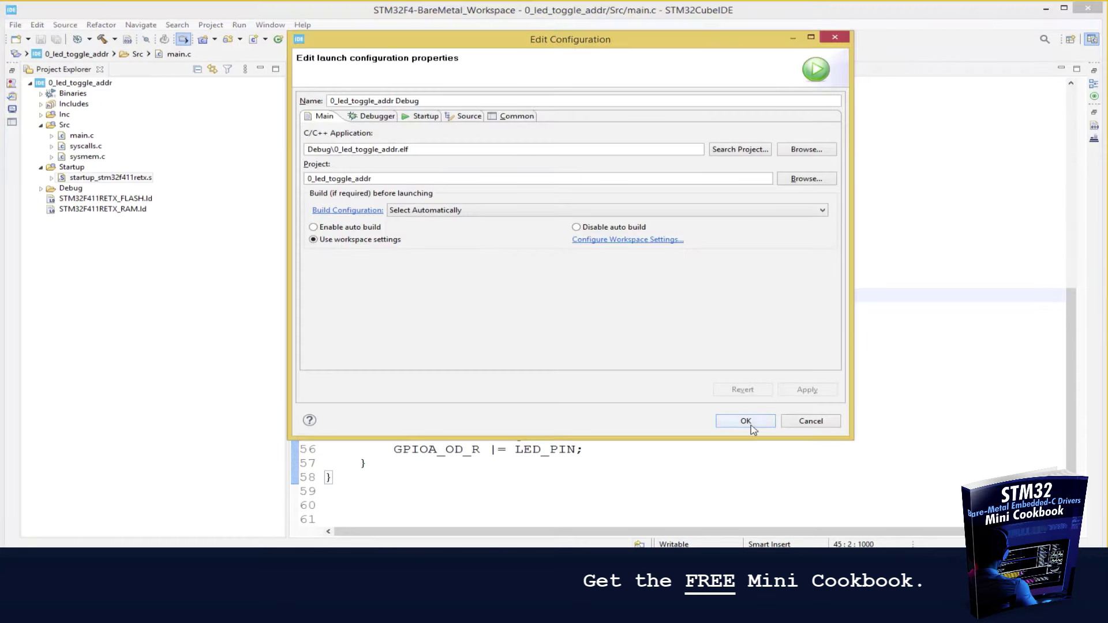
Accept the 0_led_toggle_addr debug configuration to flash and verify the Nucleo-F411RE.
click(745, 420)
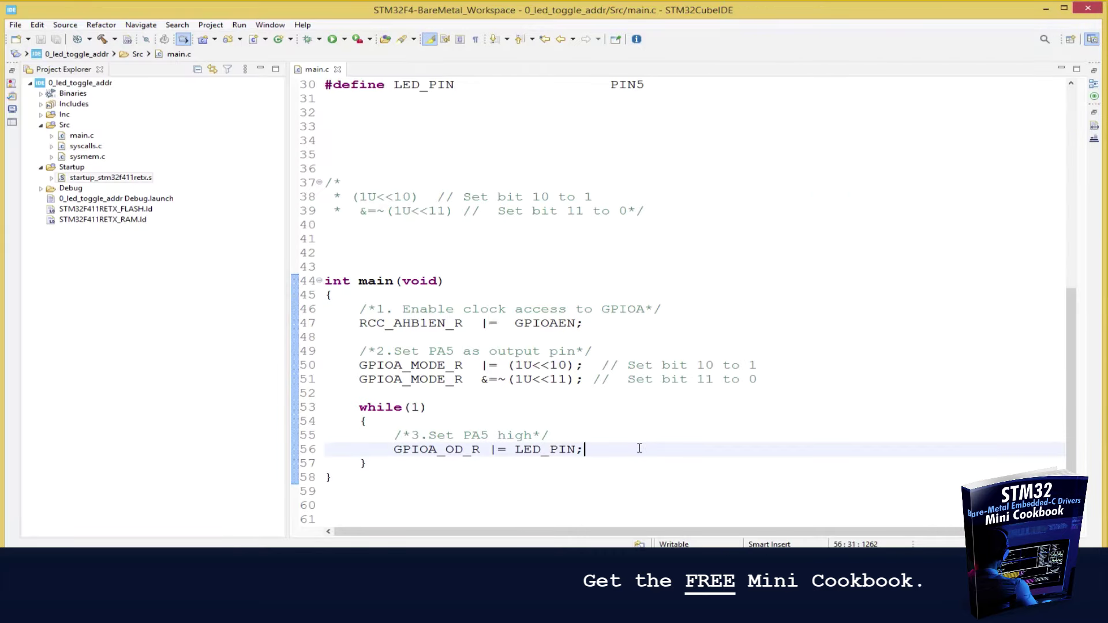
Add the comment /*4:Experiment 2 : toggle PA5*/ on a new line in the while loop.
key(Return)
key(Return)
text(/)
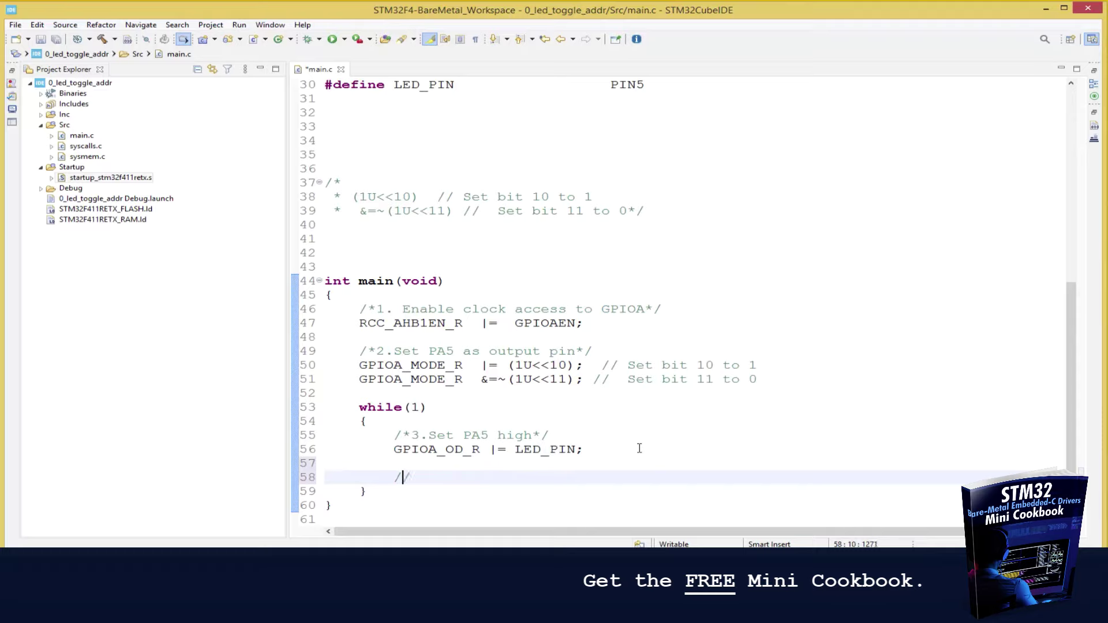
text(*)
text(4:Exp)
text(erimen)
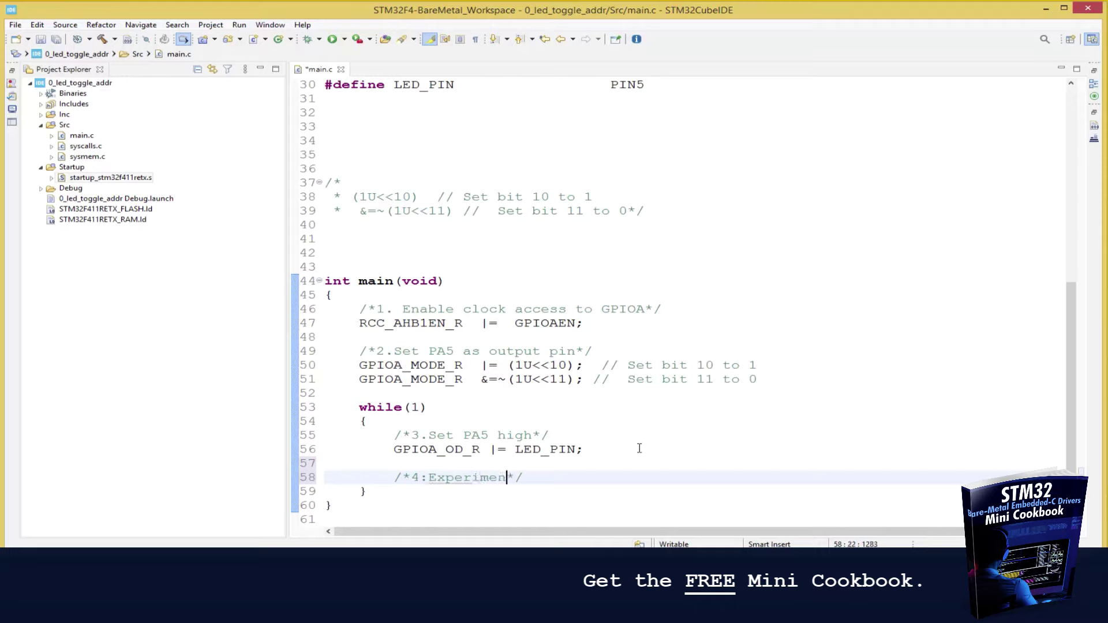
text(t 2 )
text(: toggl)
text(e PA)
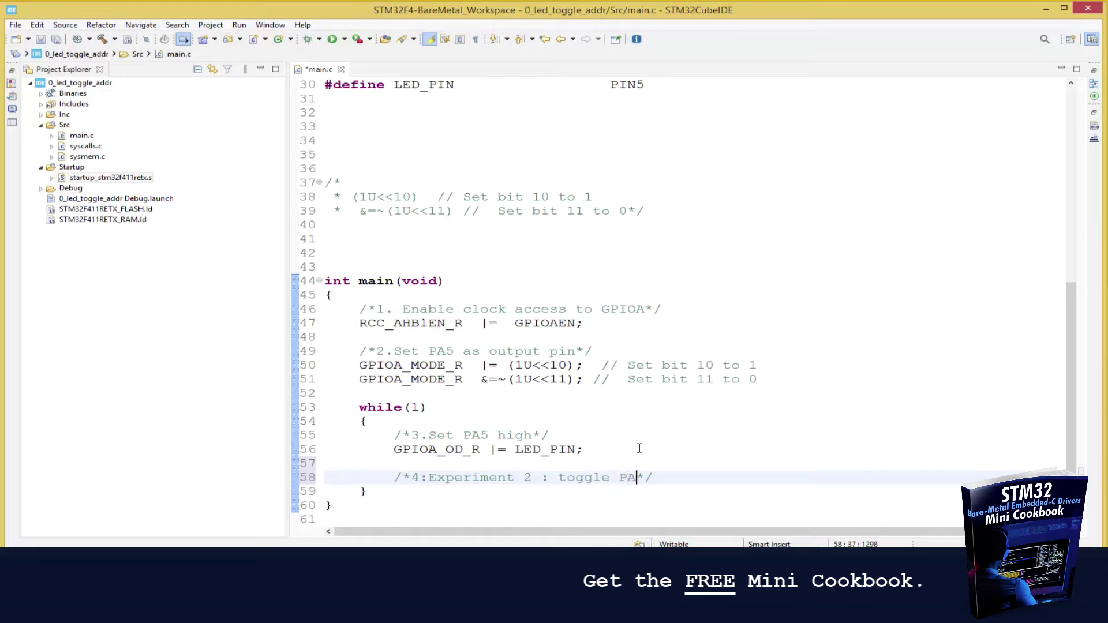
text(4)
key(BackSpace)
text(5)
Copy the GPIOA_OD_R |= LED_PIN statement below the Experiment 2 comment.
triple_click(518, 449)
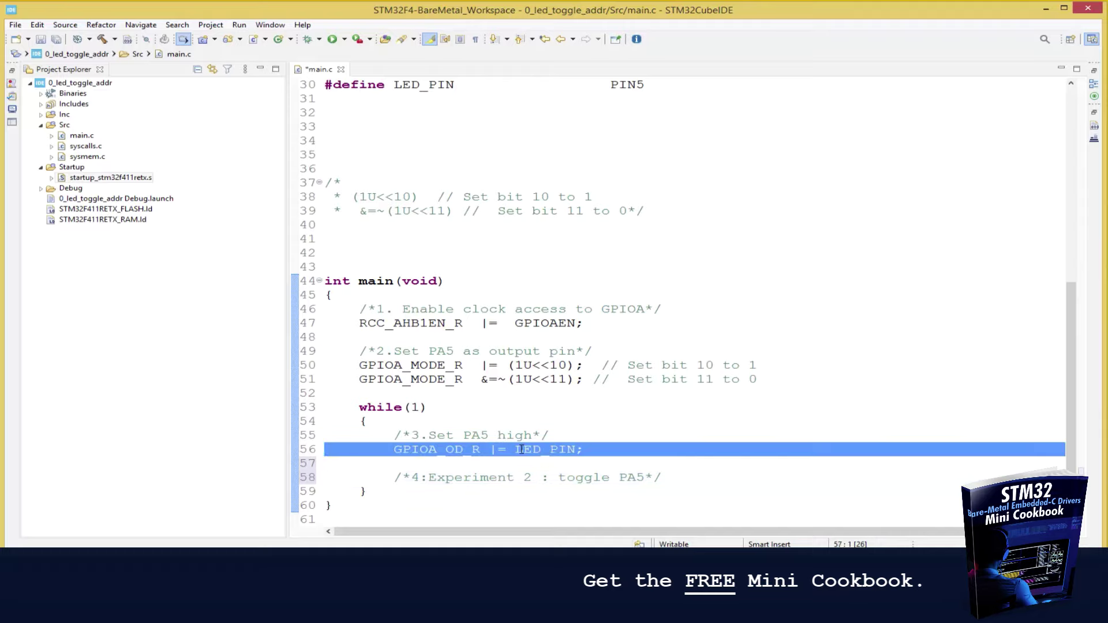
key(ctrl+c)
click(676, 477)
key(Return)
key(ctrl+v)
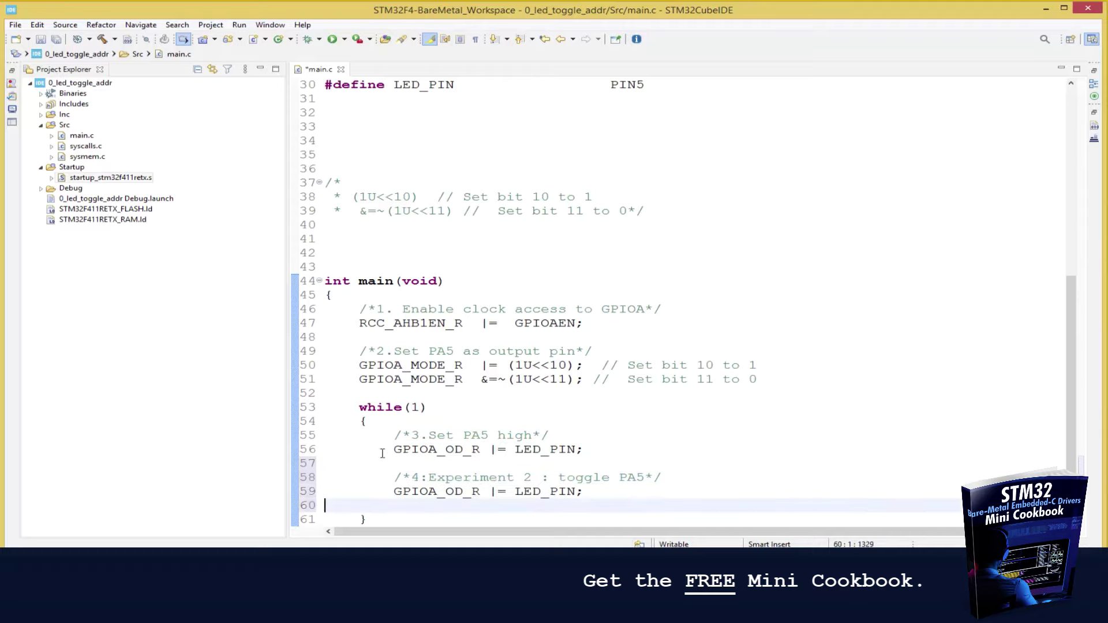
Comment out the original set-high line and make the copy GPIOA_OD_R ^= LED_PIN;.
click(394, 449)
text(//)
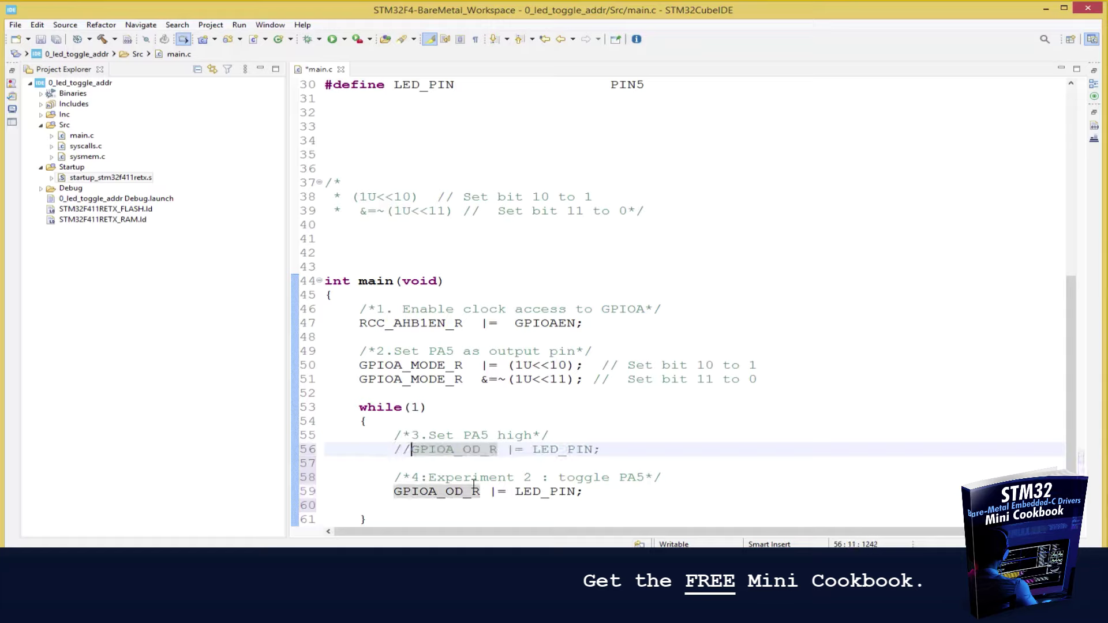
click(499, 490)
key(BackSpace)
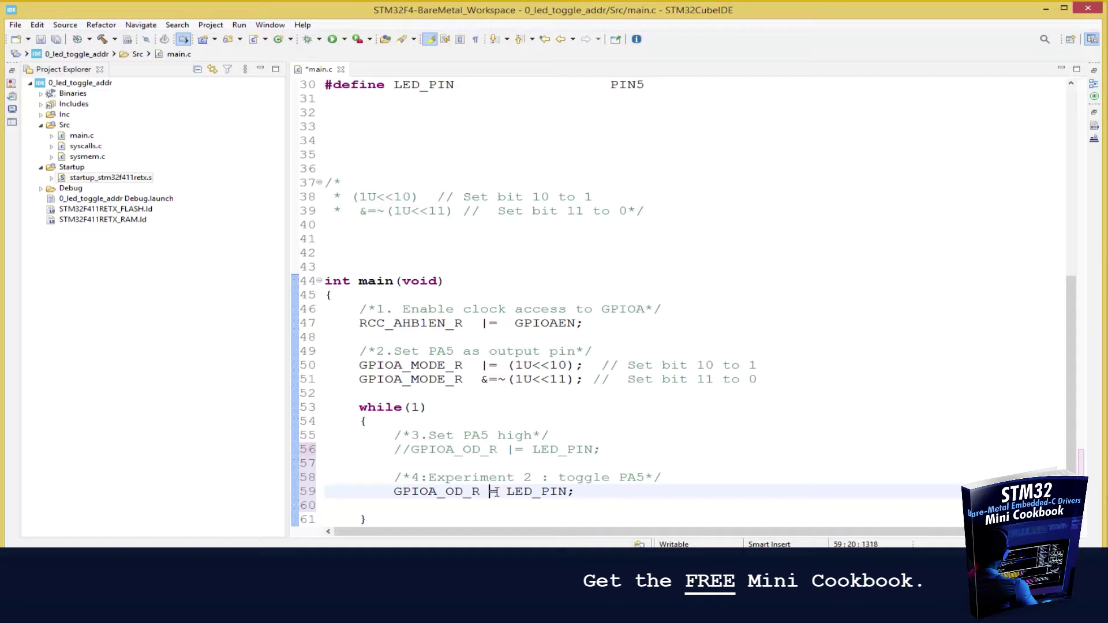
text(^)
scroll(490, 491, down, 2)
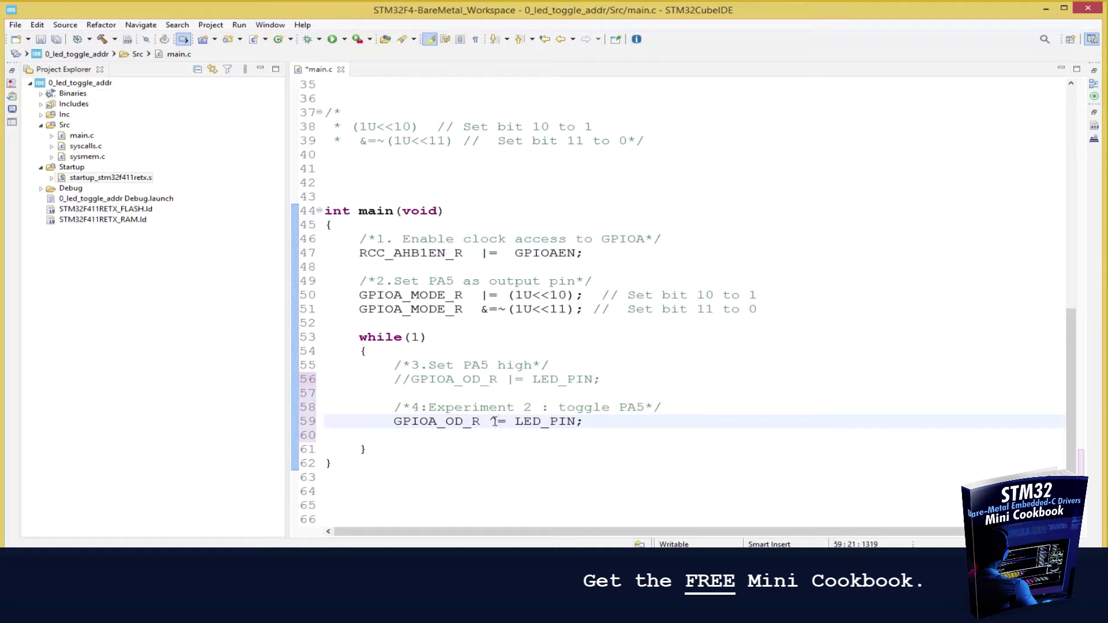
drag(499, 422, 488, 423)
click(499, 423)
drag(489, 422, 501, 423)
mouse_move(545, 421)
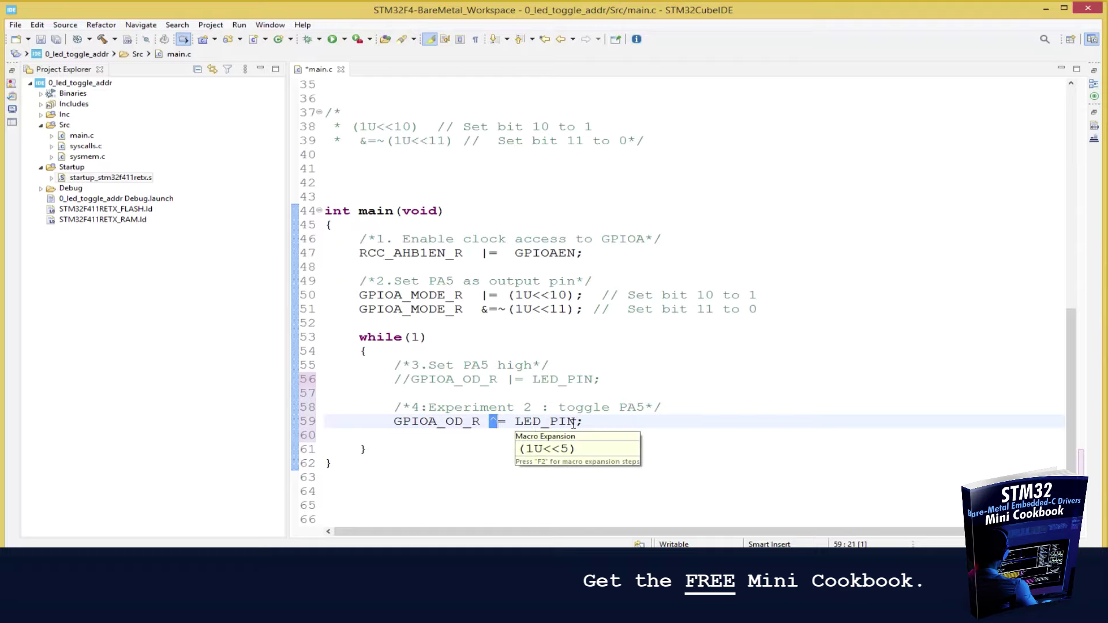
Add the delay loop for(int i=0;i<100000;i++){} on line 60 after the toggle.
click(600, 422)
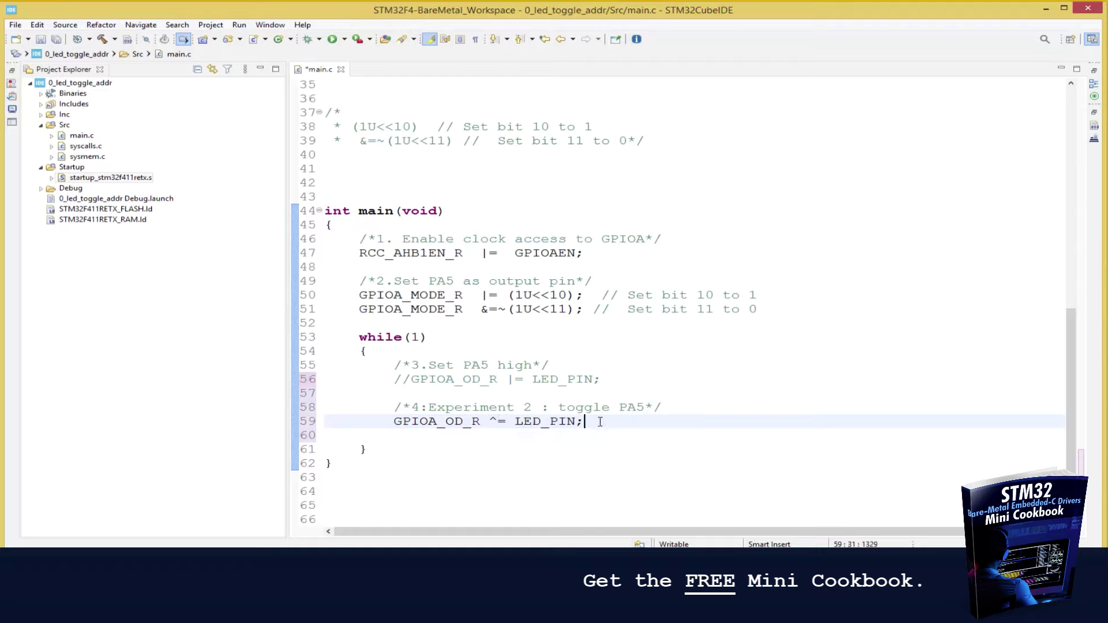
key(Return)
text(for)
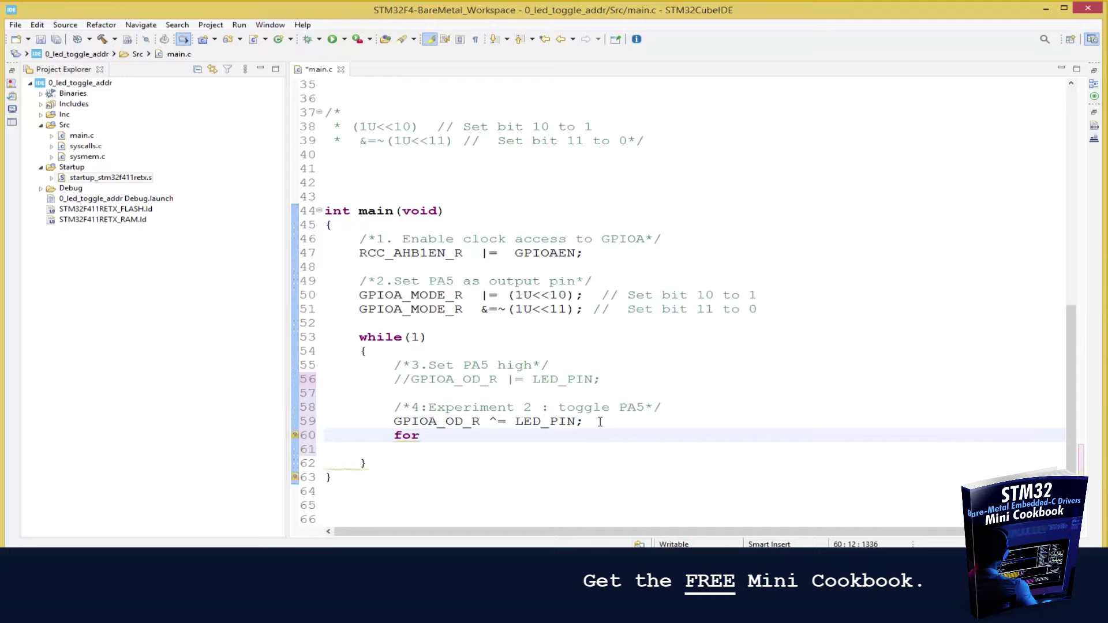
text((in)
text(t i=0)
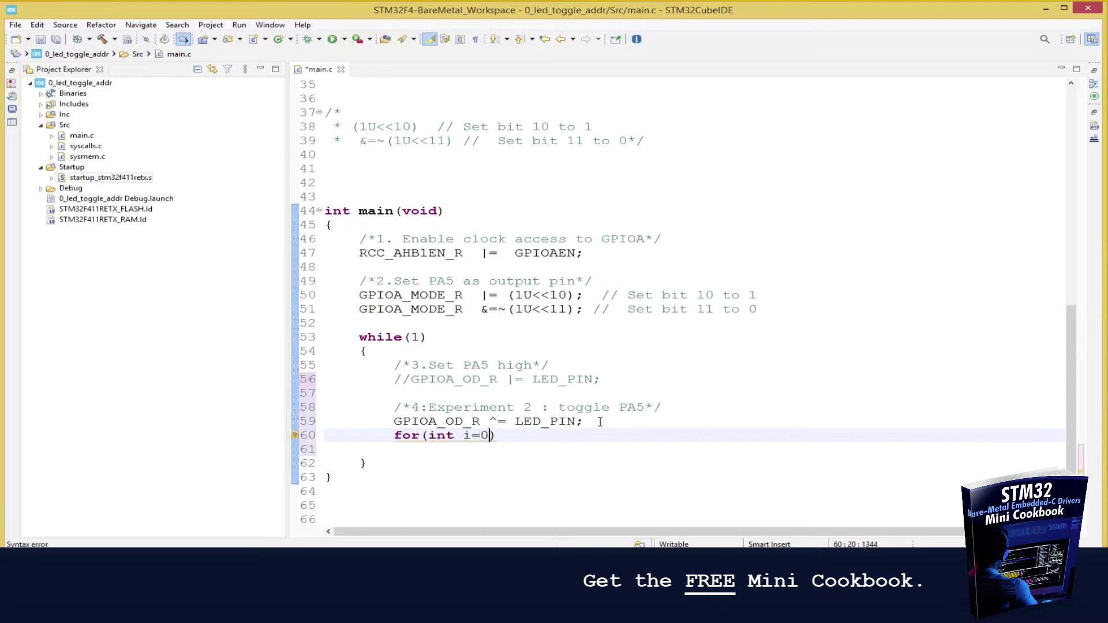
text(;i<11)
text(0000)
text(0)
key(Left)
key(Left)
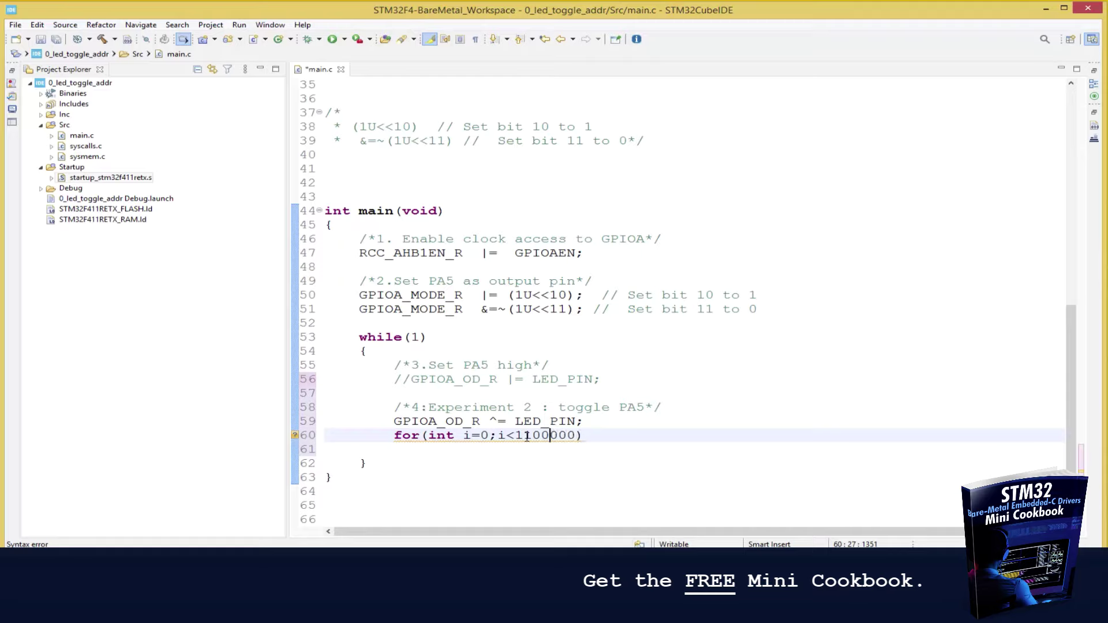
key(Left)
key(Left)
key(Left)
key(Right)
key(Right)
key(Right)
key(Right)
key(Right)
text(;)
text(i)
text(++)
text(){})
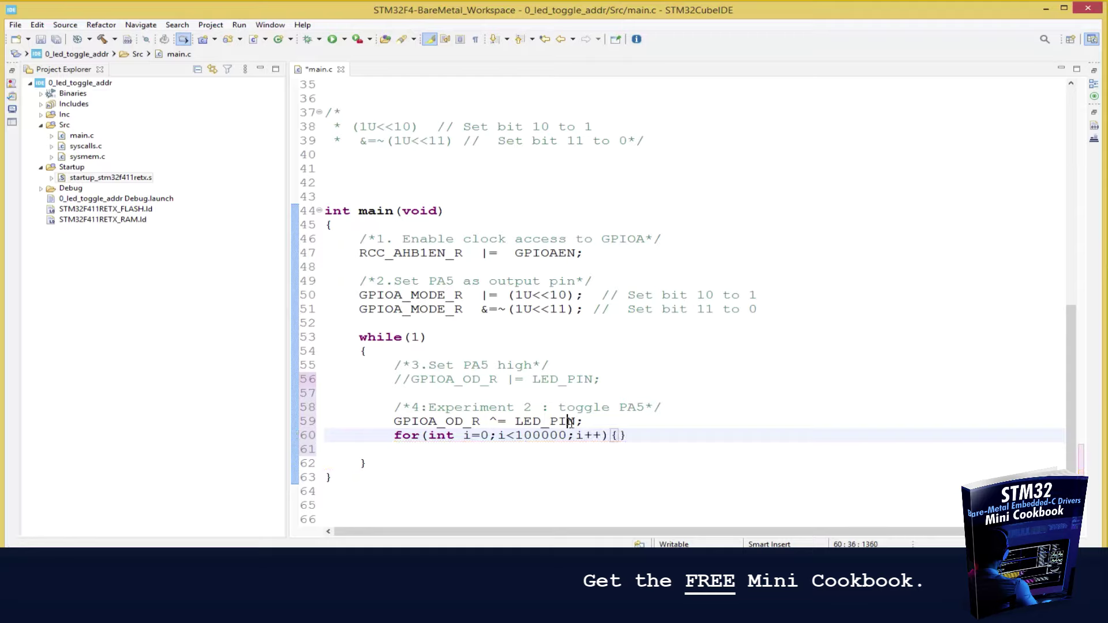
Build the toggle-with-delay firmware with 0 errors and flash it to the Nucleo-F411RE.
click(569, 421)
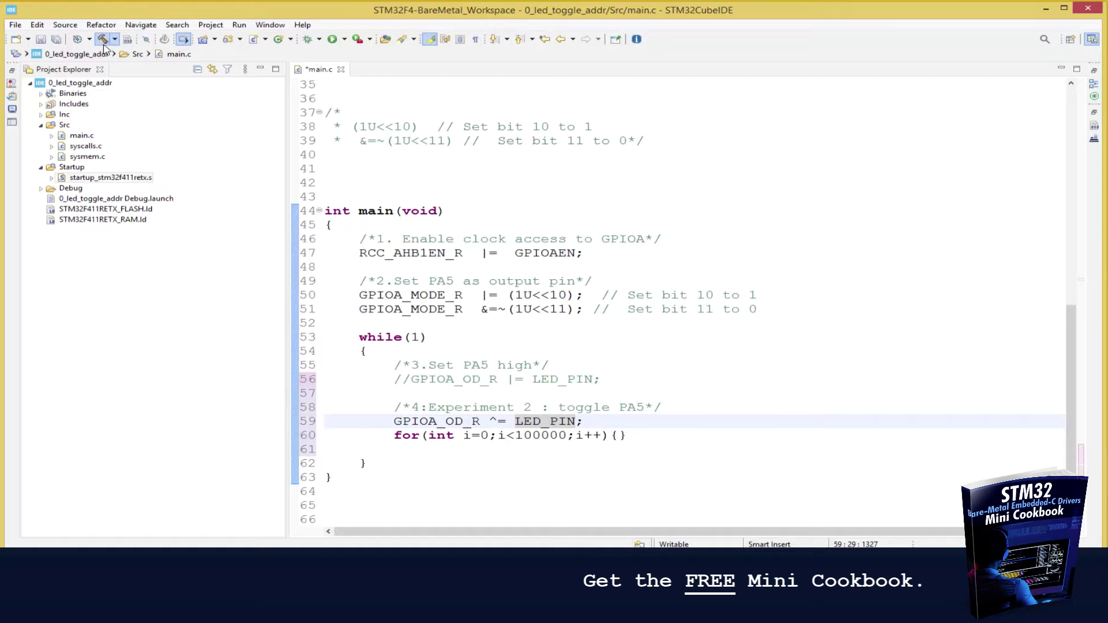
click(102, 39)
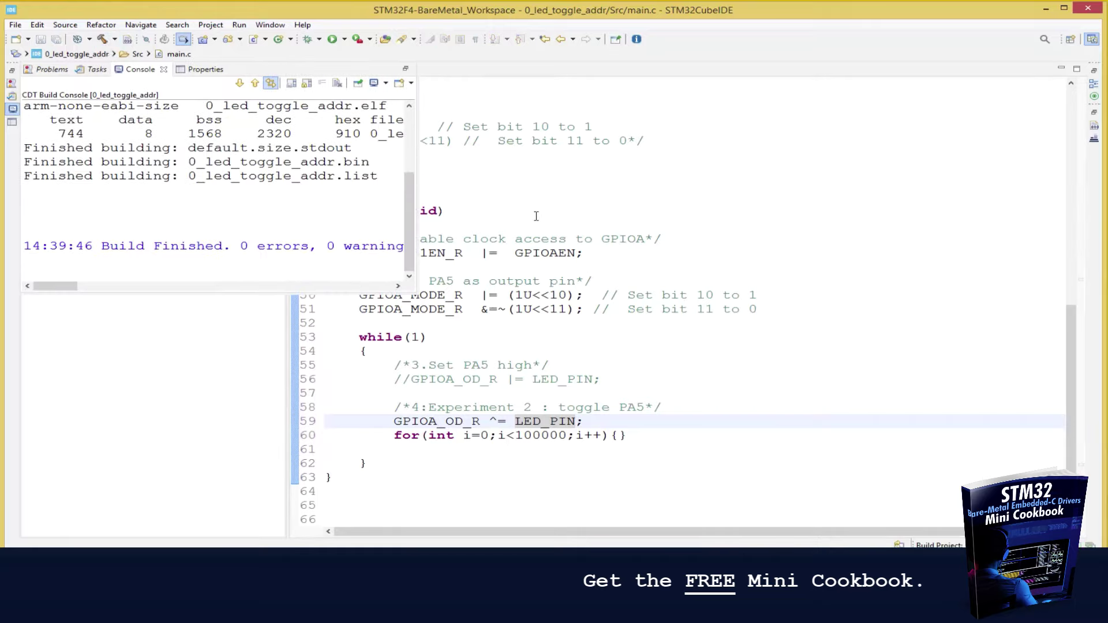
click(607, 240)
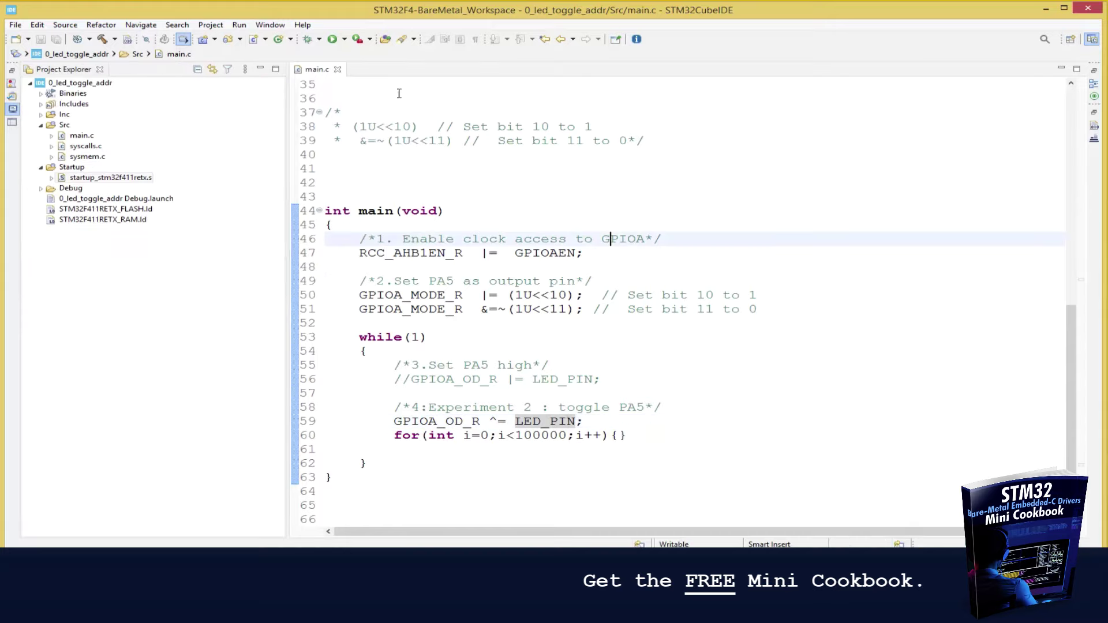
click(333, 40)
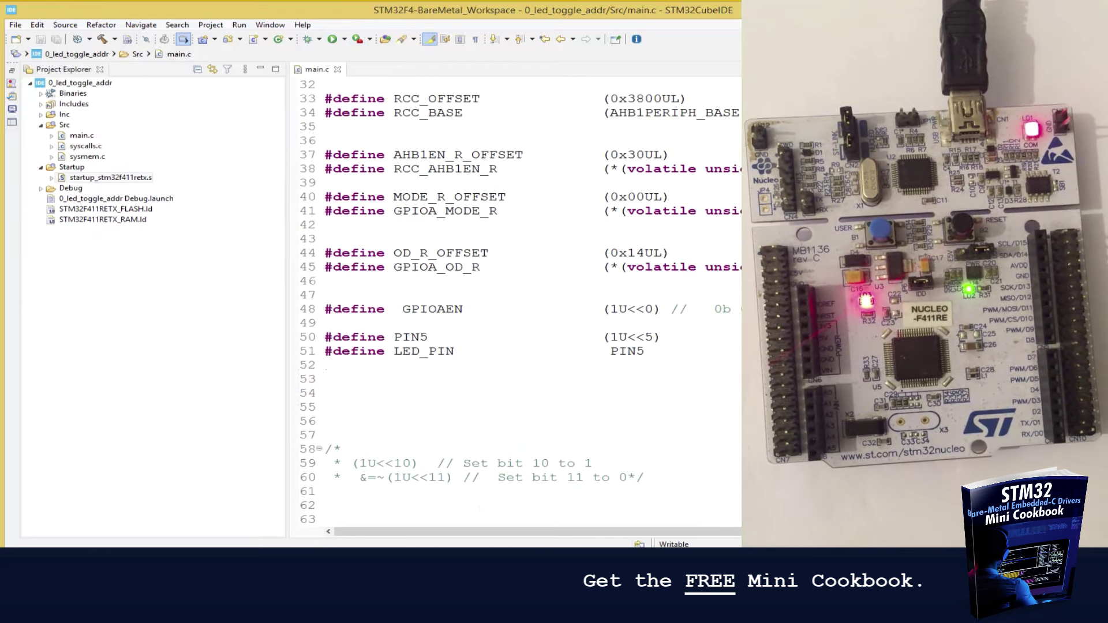
scroll(839, 247, up, 10)
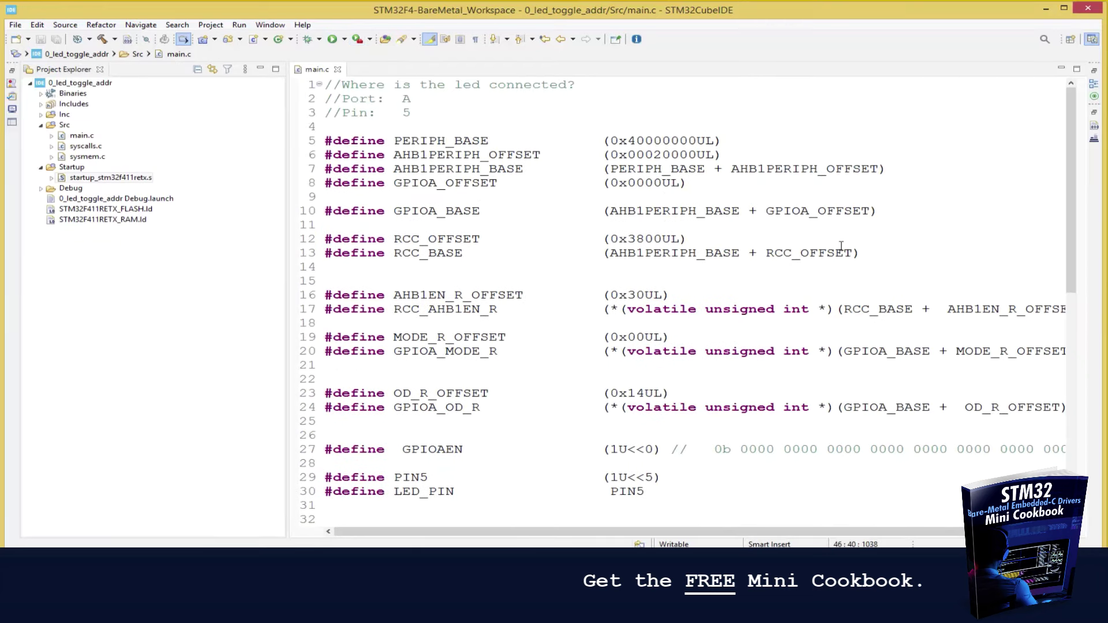
key(ctrl+minus)
key(ctrl+minus)
key(ctrl+minus)
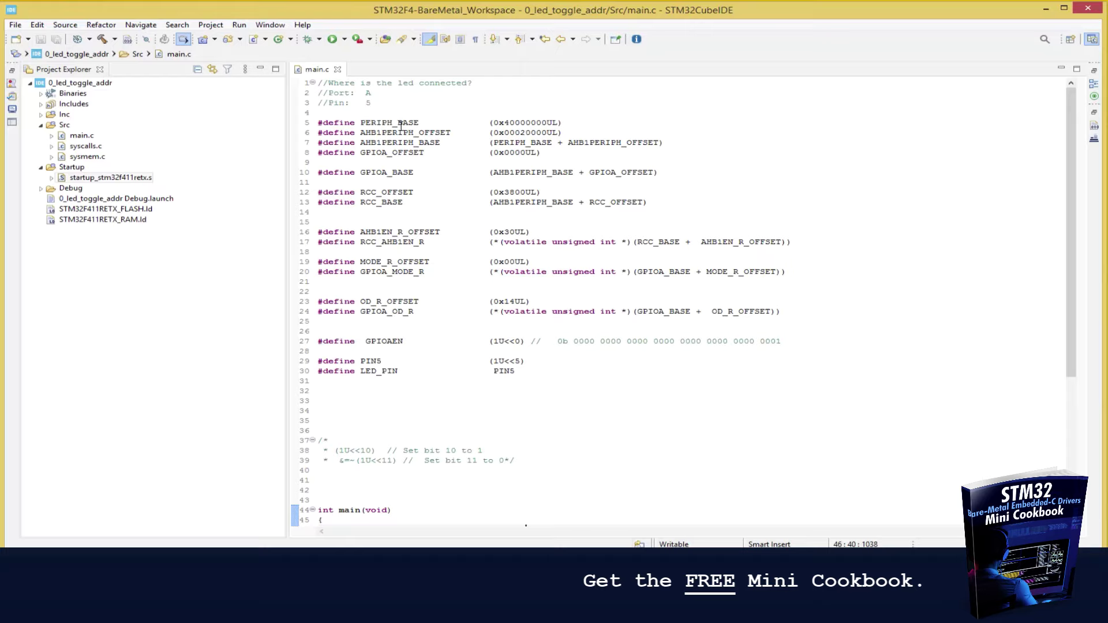
scroll(517, 330, down, 1)
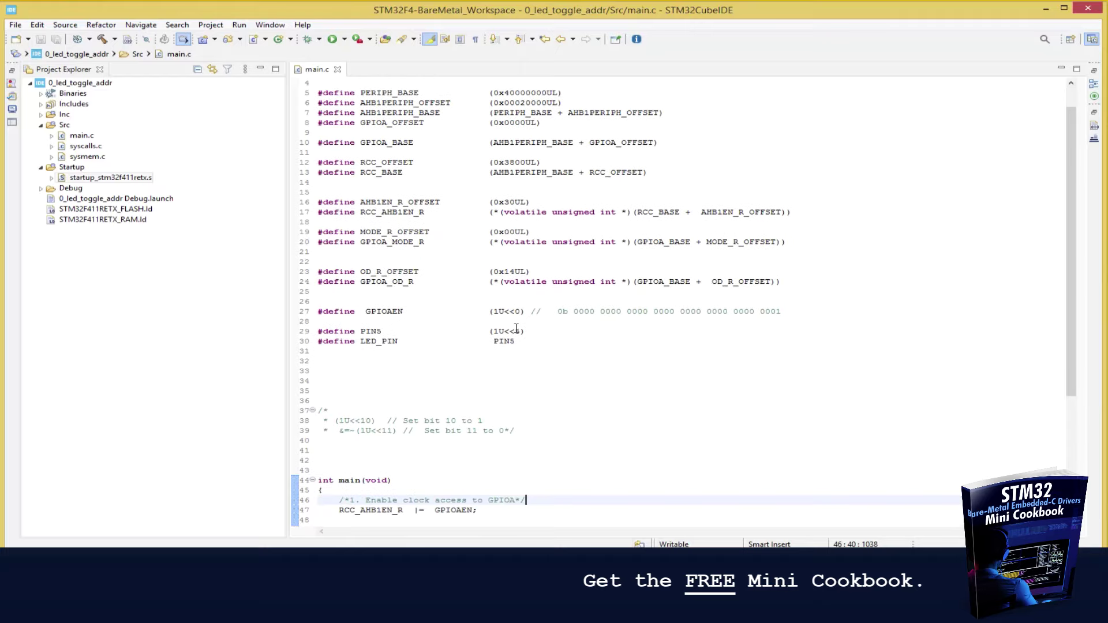
scroll(557, 399, down, 3)
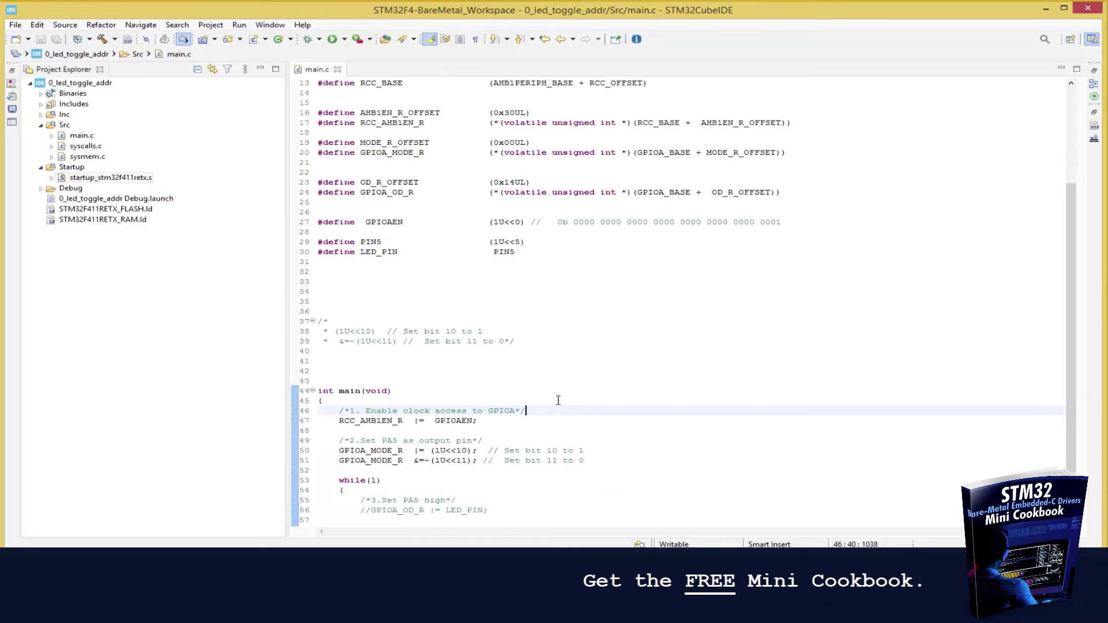
scroll(558, 399, down, 1)
scroll(558, 399, down, 2)
scroll(557, 399, up, 2)
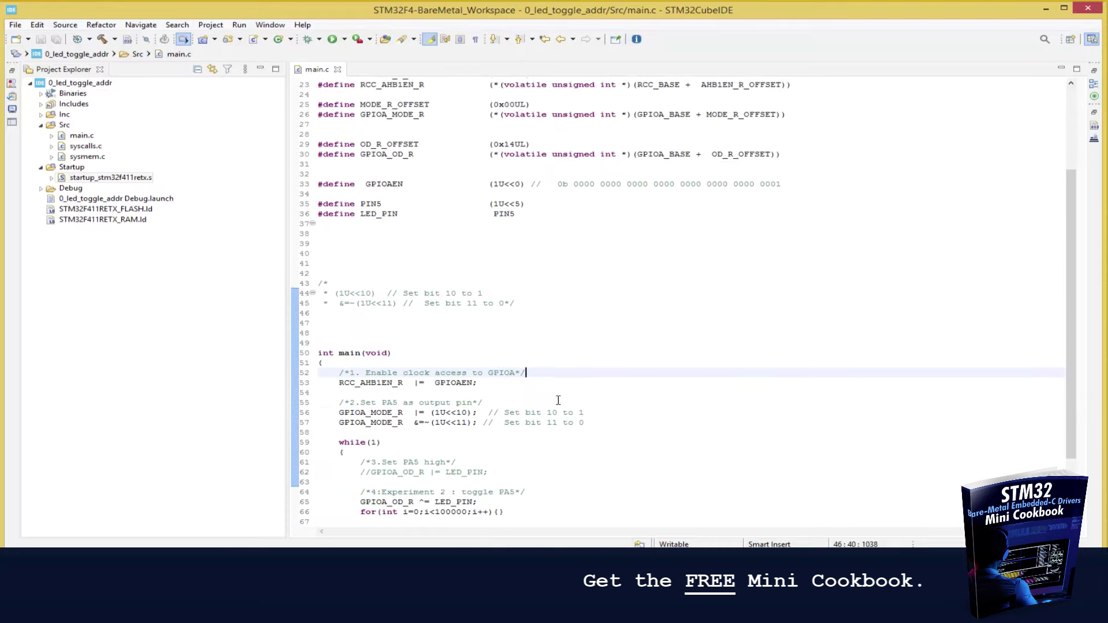
scroll(557, 401, up, 5)
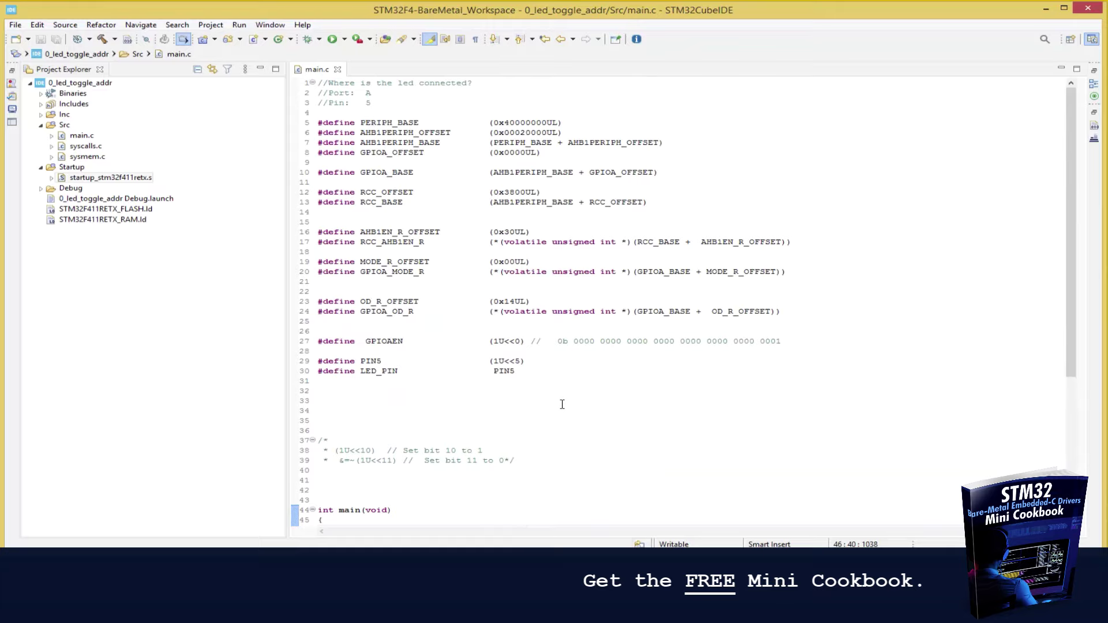